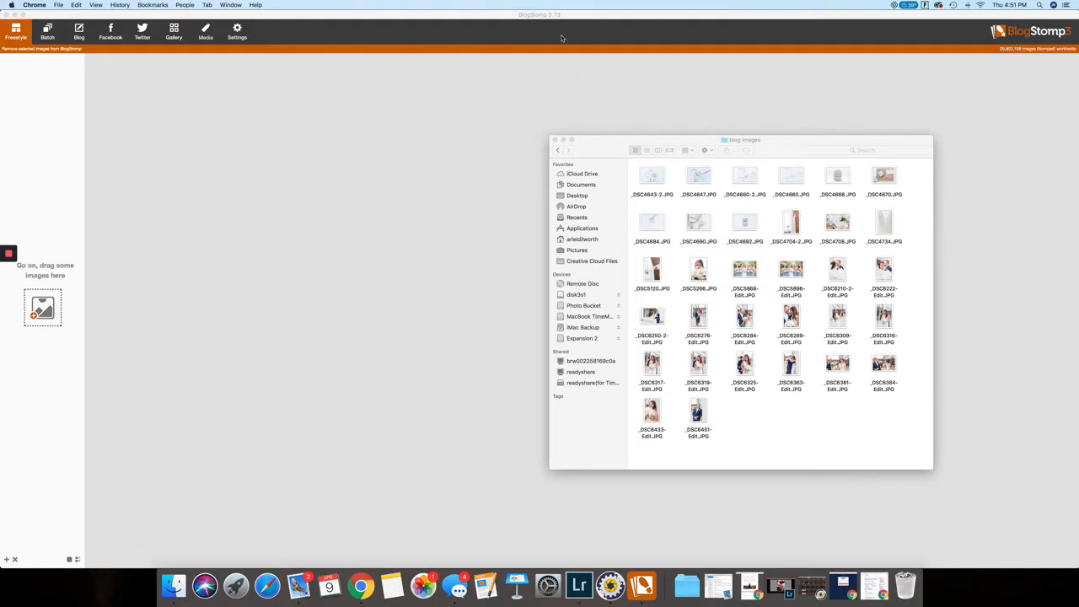
Add all the photos from the blog images folder to the Freestyle image list and close the folder window.
drag(899, 435, 659, 180)
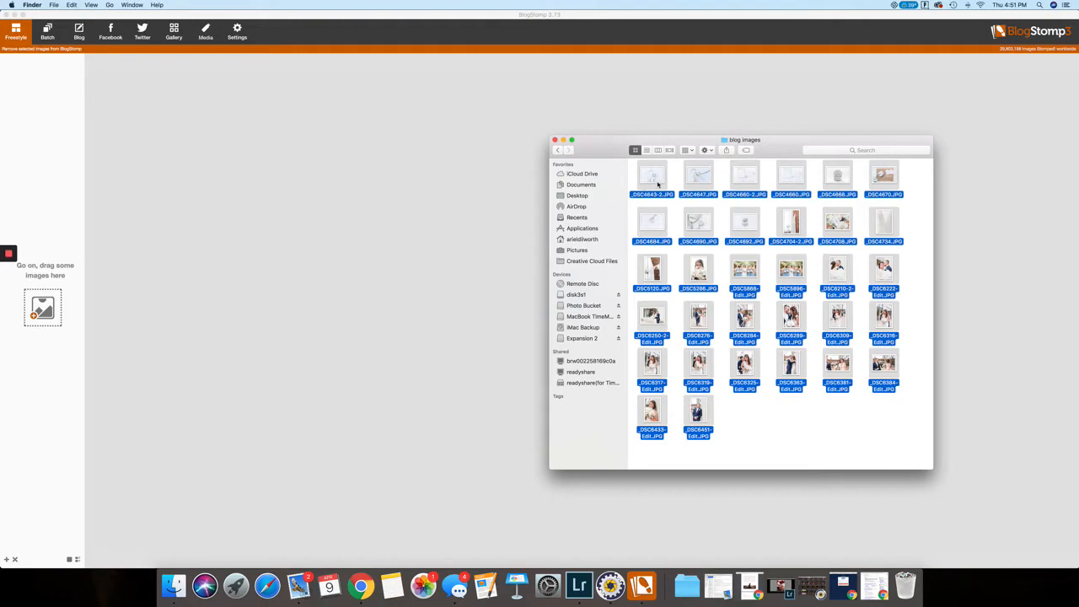
drag(656, 186, 64, 188)
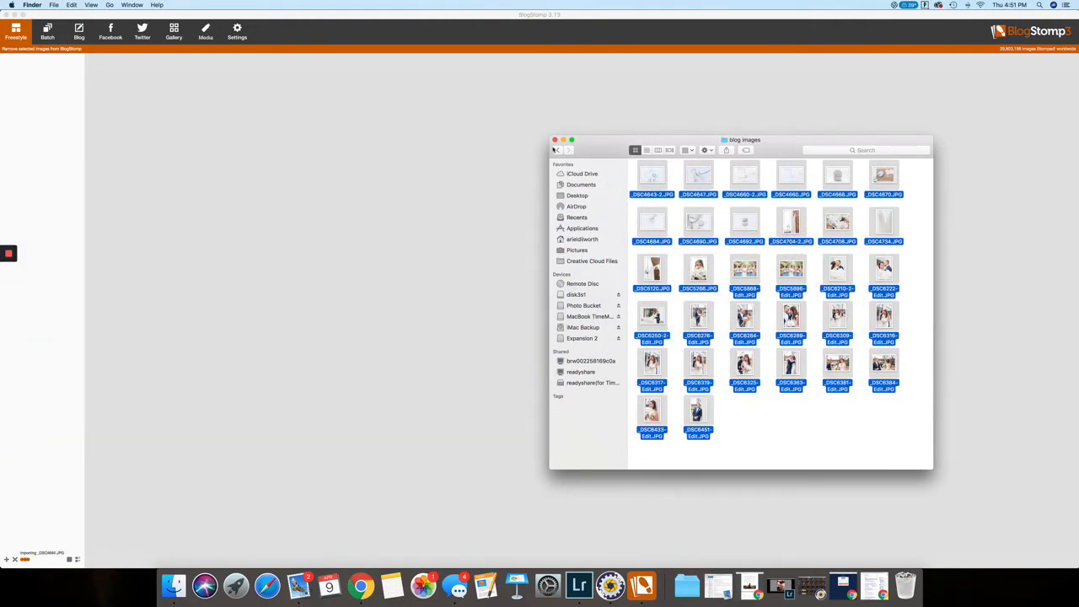
click(554, 140)
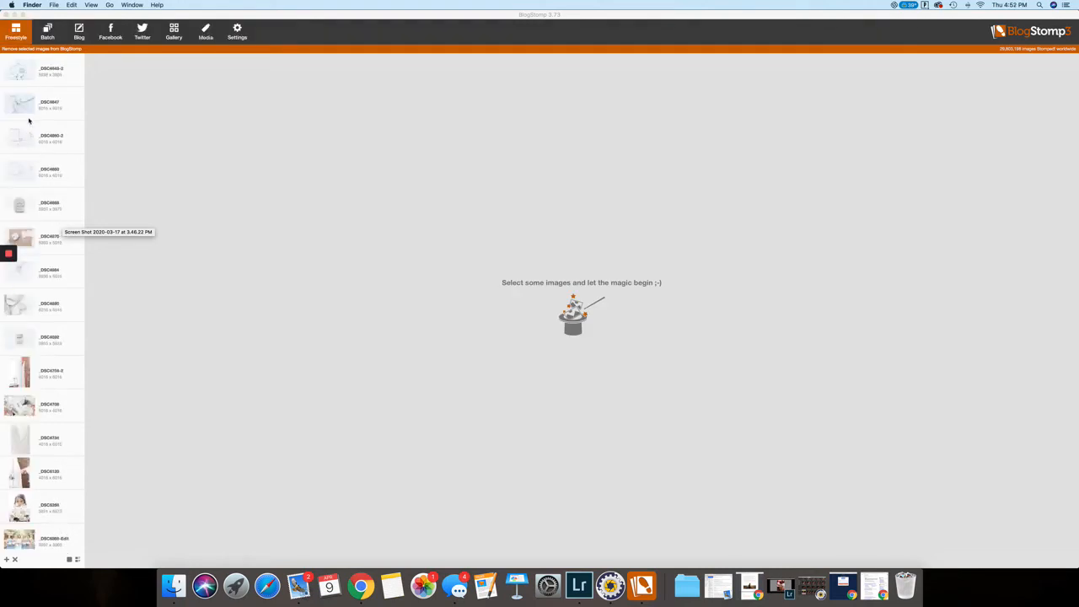
Combine the hanger photo _DSC4643-2, the ring box photo _DSC4668 and the couple photo _DSC6222-Edit in one collage.
click(49, 75)
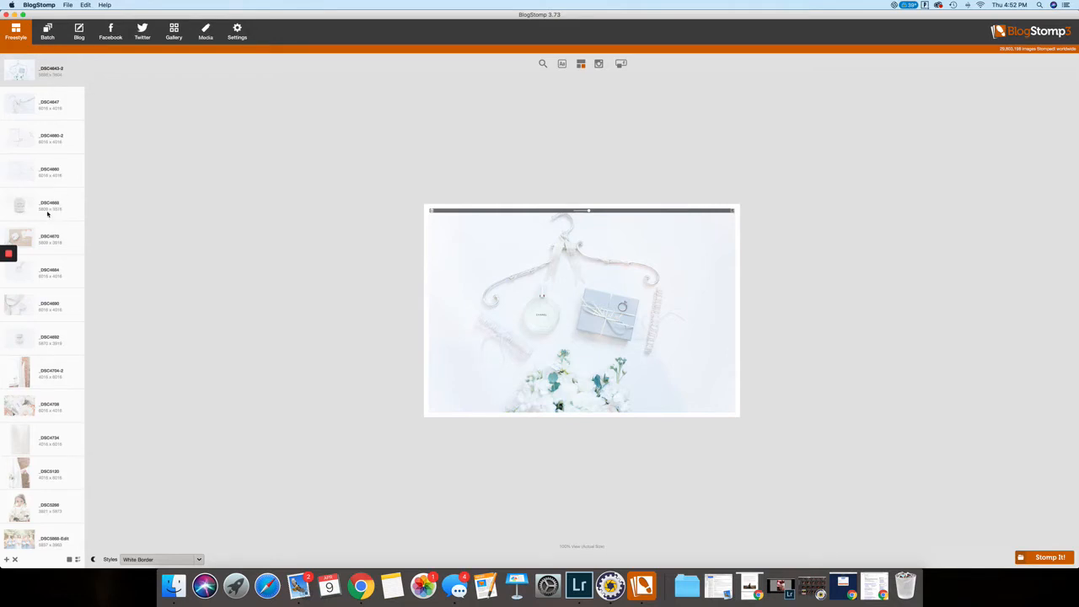
super+click(48, 214)
scroll(38, 459, down, 5)
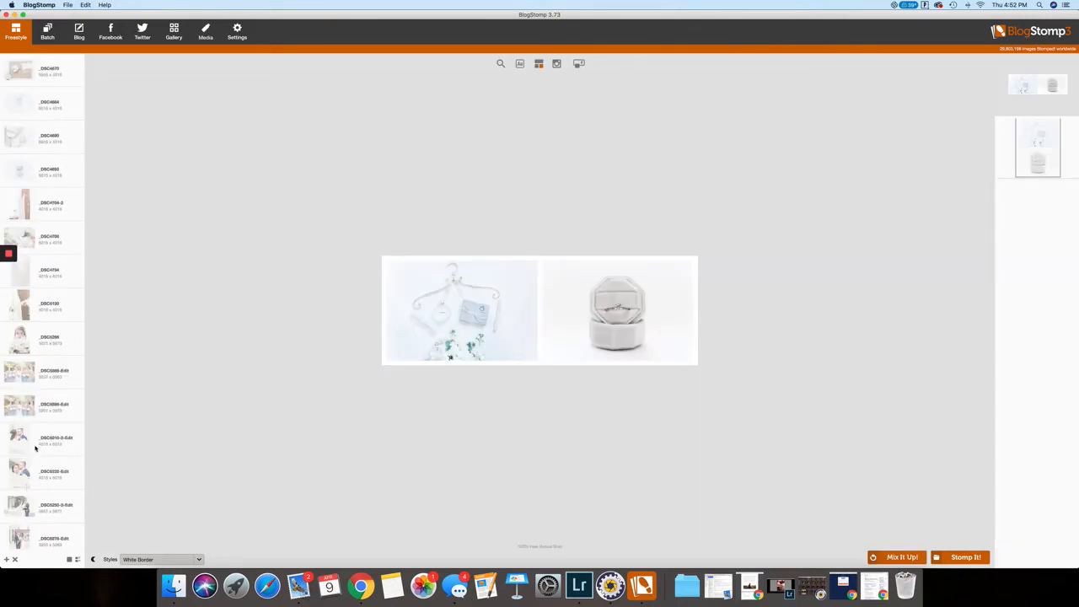
super+click(37, 476)
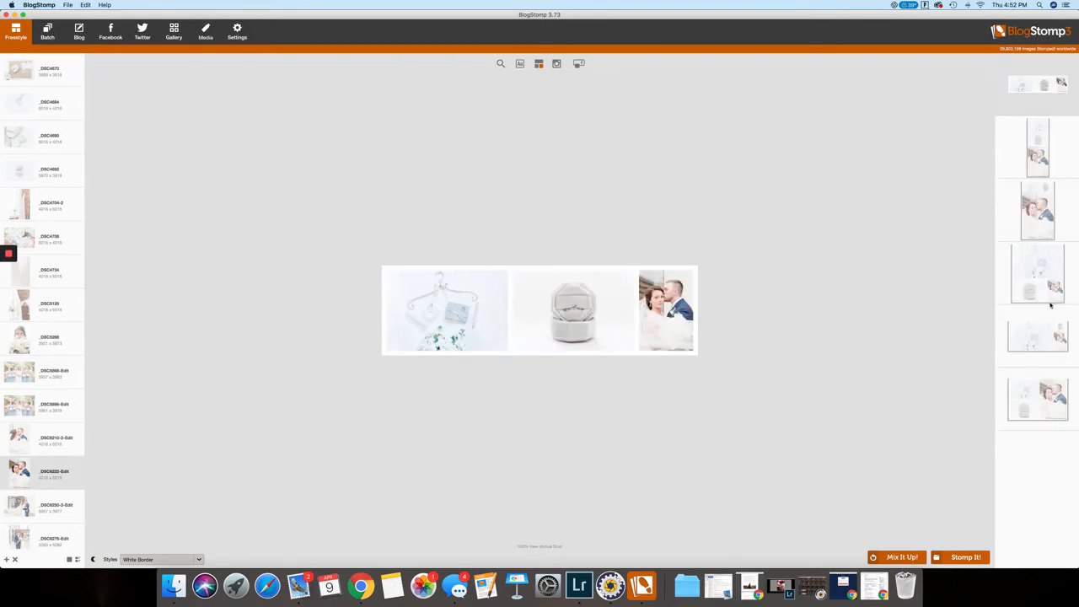
Apply the layout with one large photo above two smaller ones and swap the ring box photo into the large spot.
click(1051, 339)
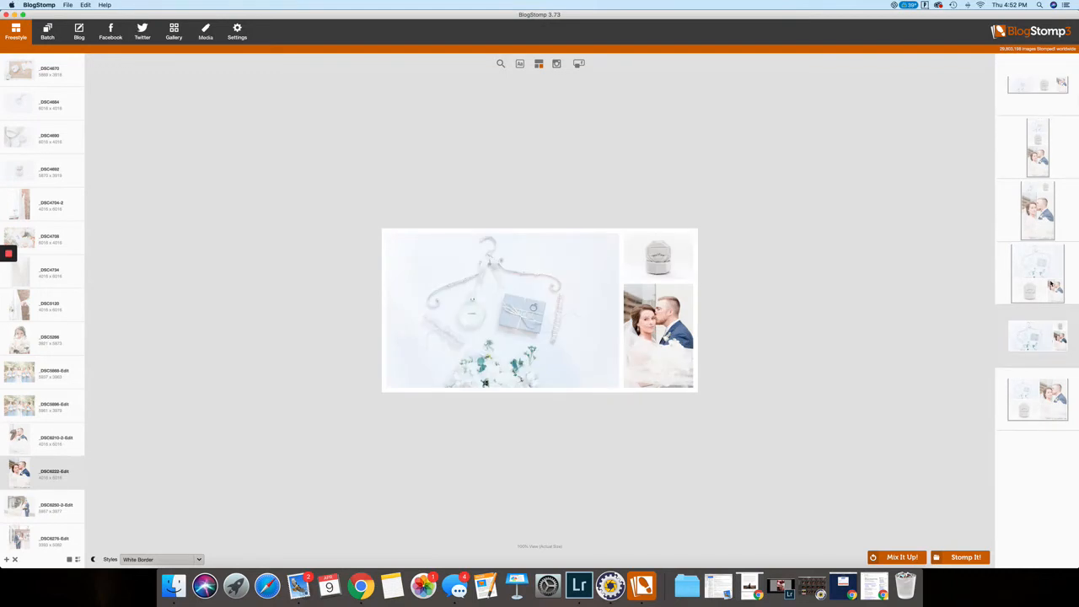
click(1052, 287)
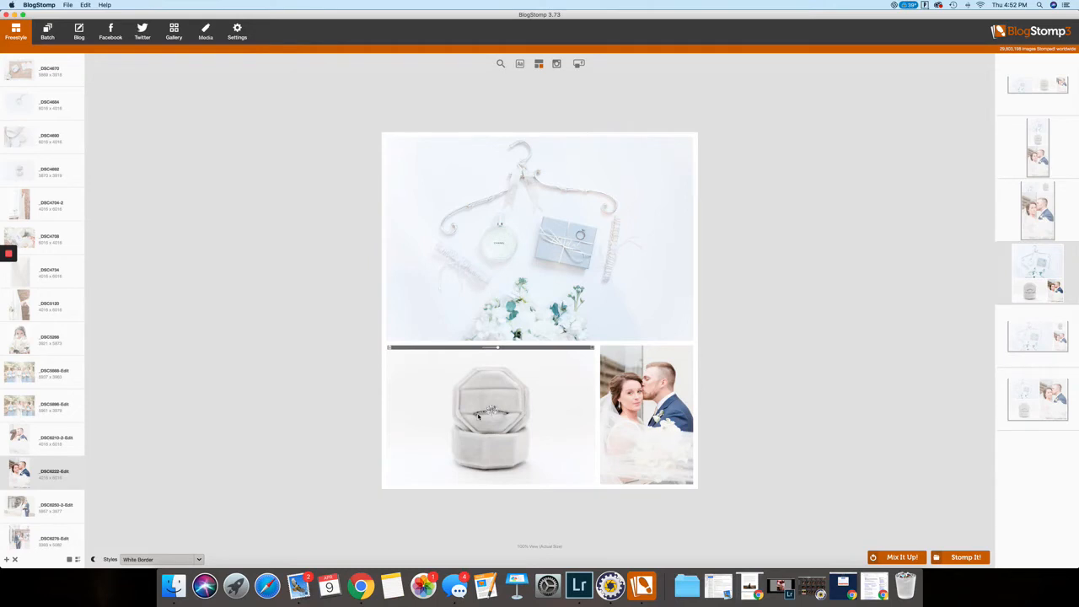
drag(492, 440, 523, 264)
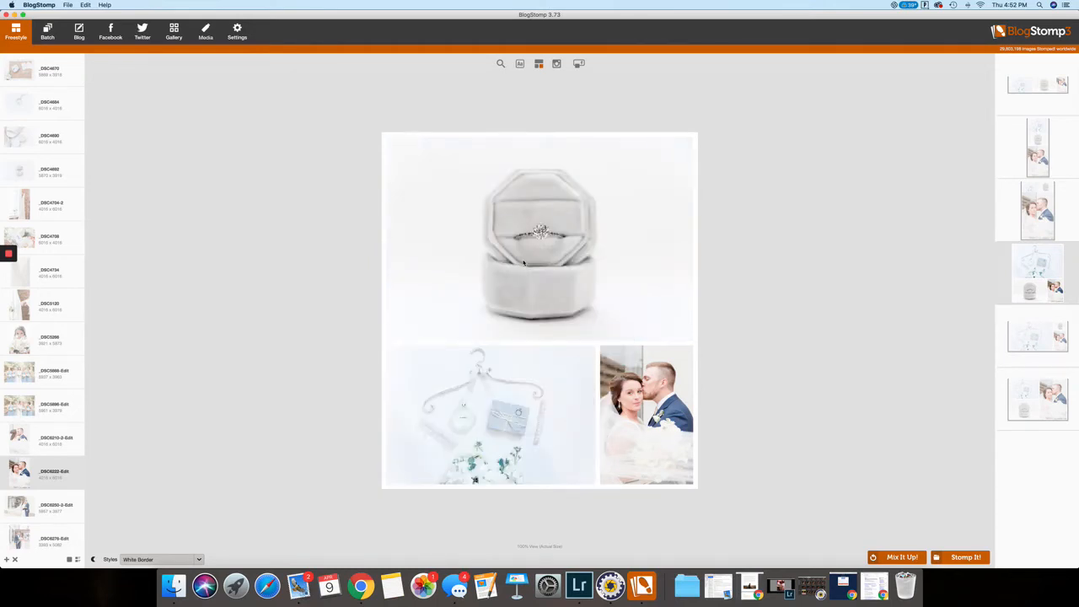
Add the bride portrait _DSC5266 to the collage.
mouse_move(523, 264)
scroll(58, 350, down, 4)
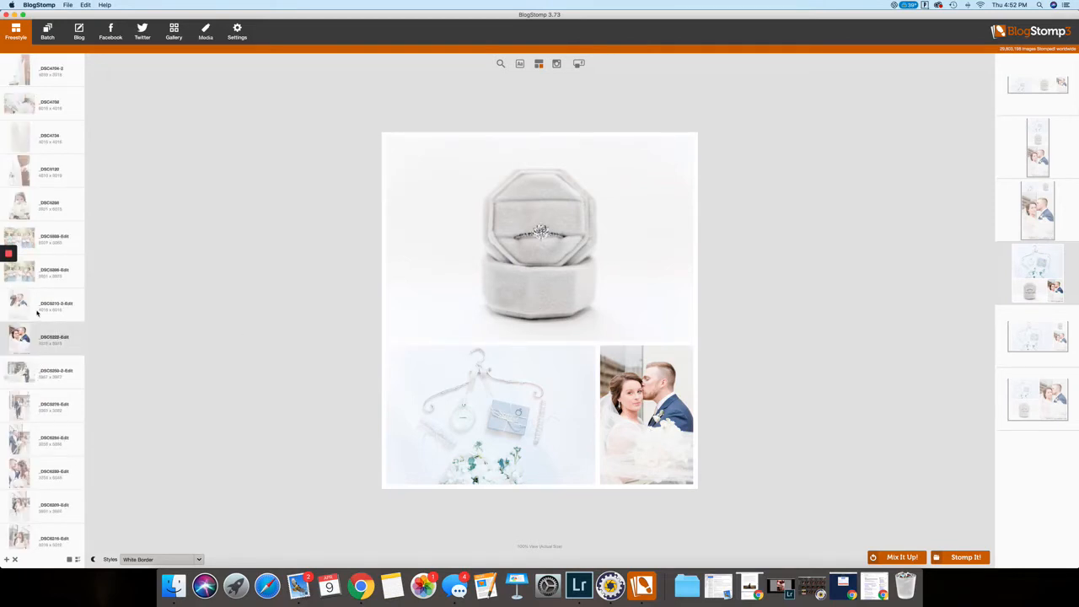
scroll(37, 312, up, 8)
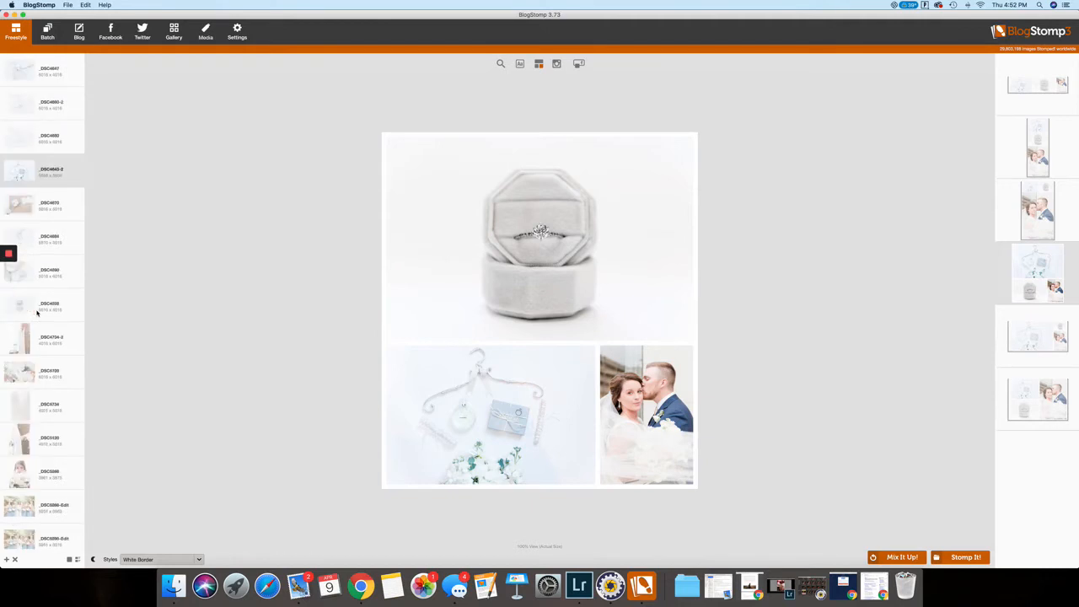
click(31, 475)
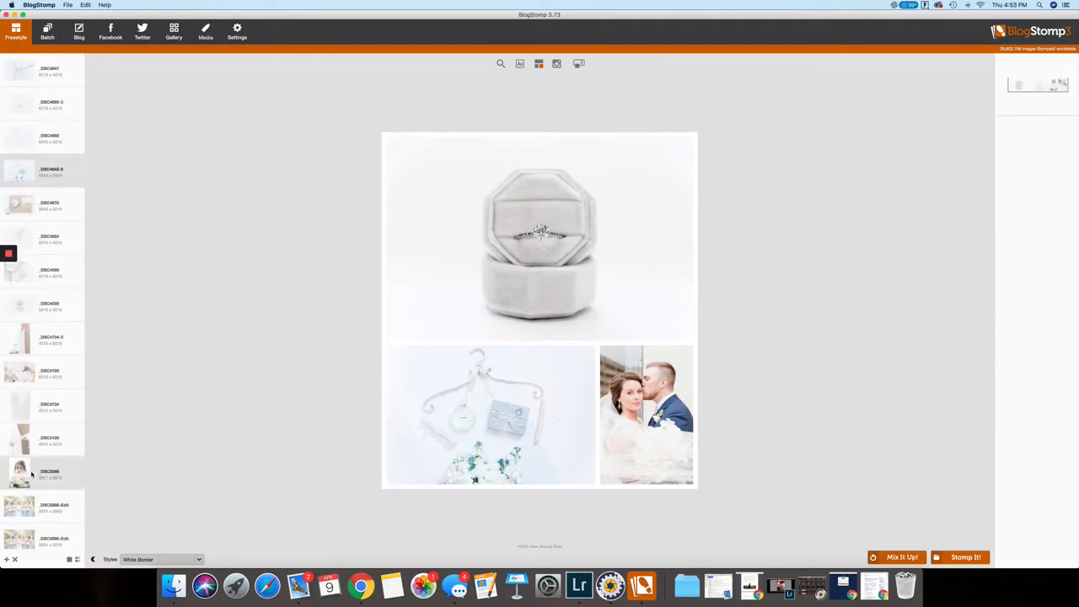
Replace the couple photo _DSC6222-Edit in the collage with the groom portrait _DSC6451-Edit.
scroll(32, 475, down, 10)
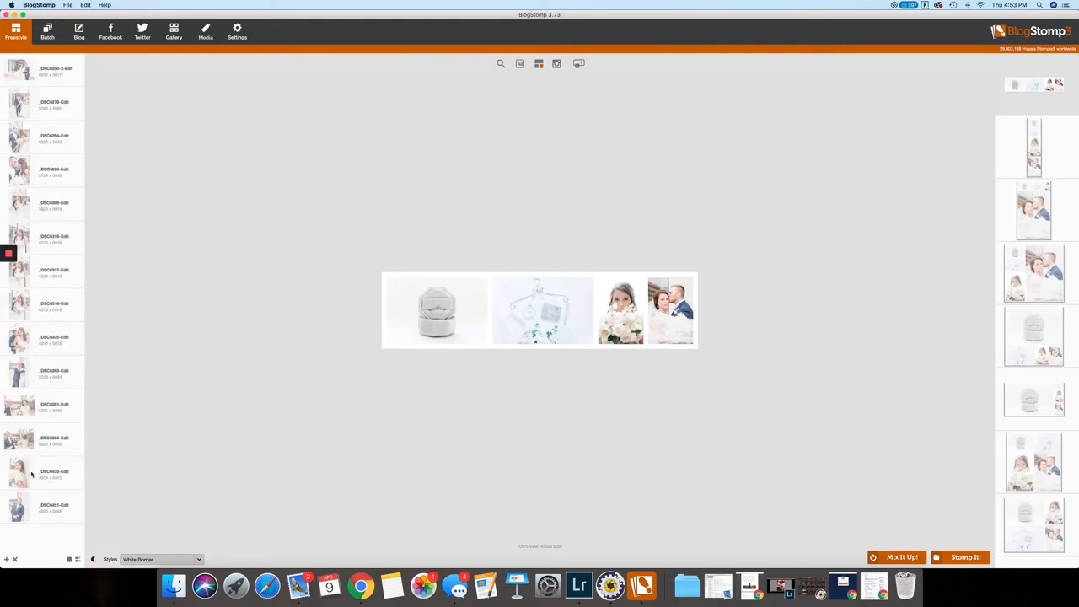
scroll(31, 475, up, 10)
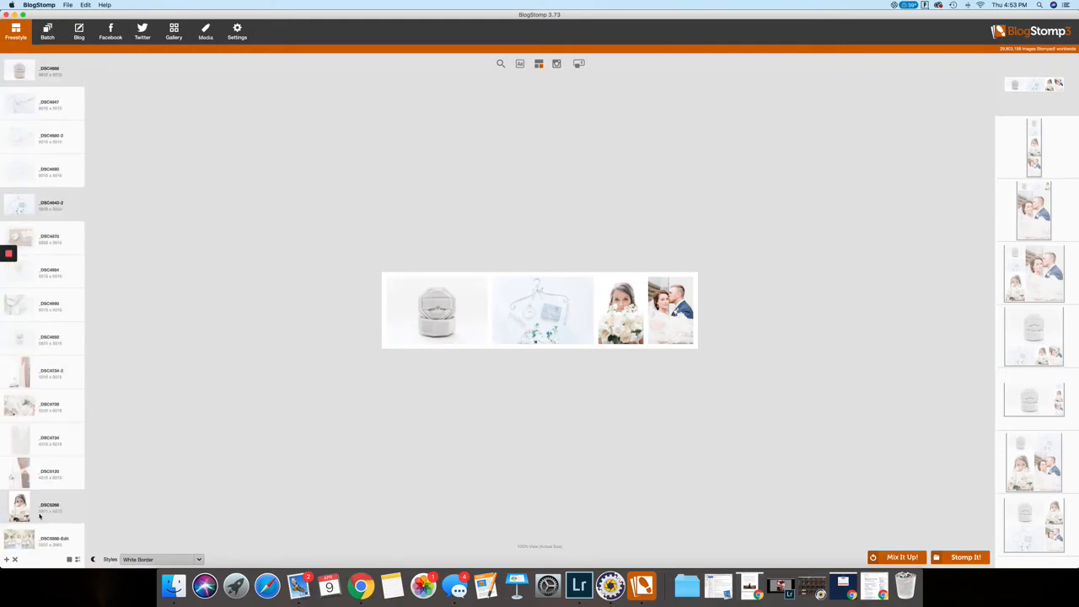
scroll(39, 515, down, 10)
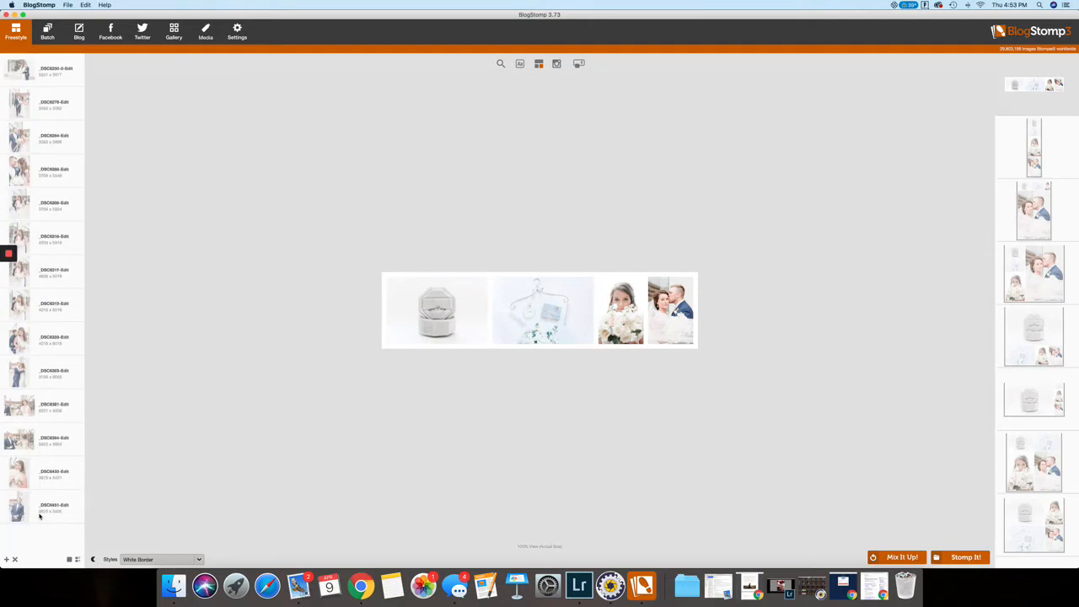
scroll(39, 515, up, 3)
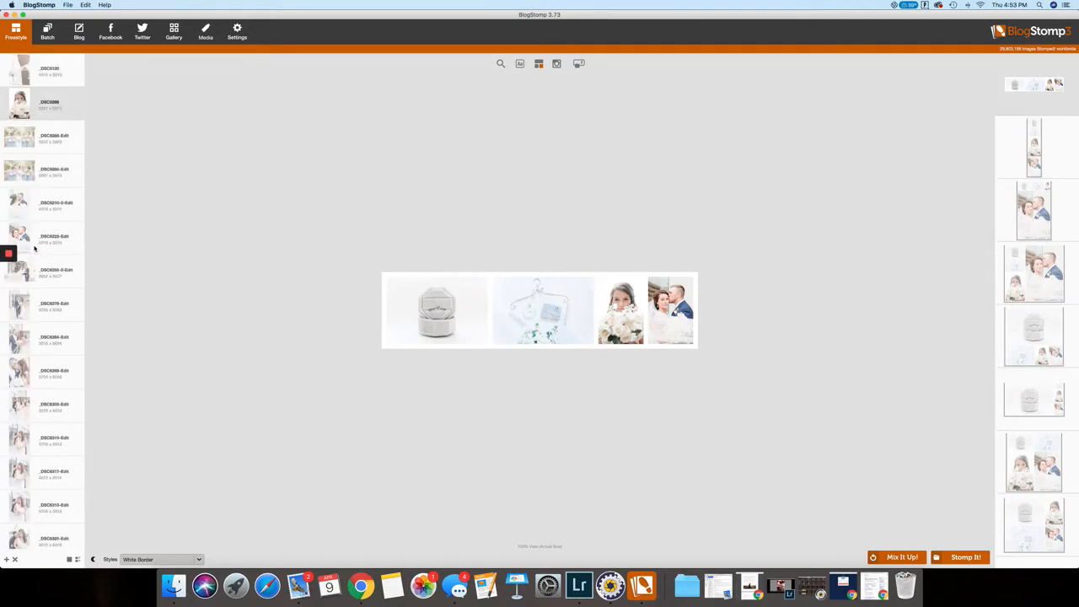
click(35, 263)
scroll(52, 346, down, 3)
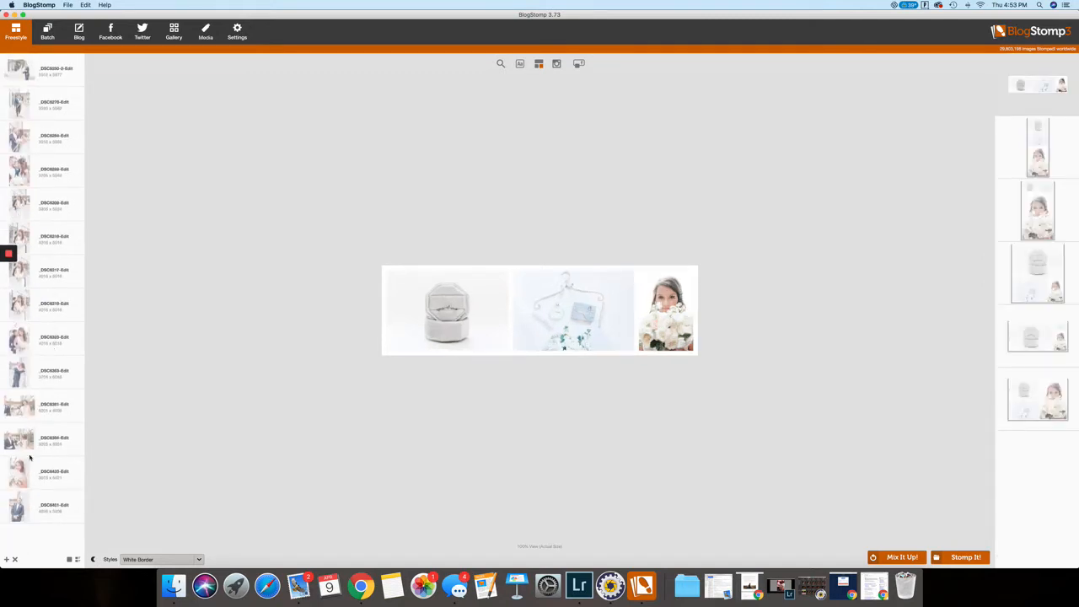
click(37, 509)
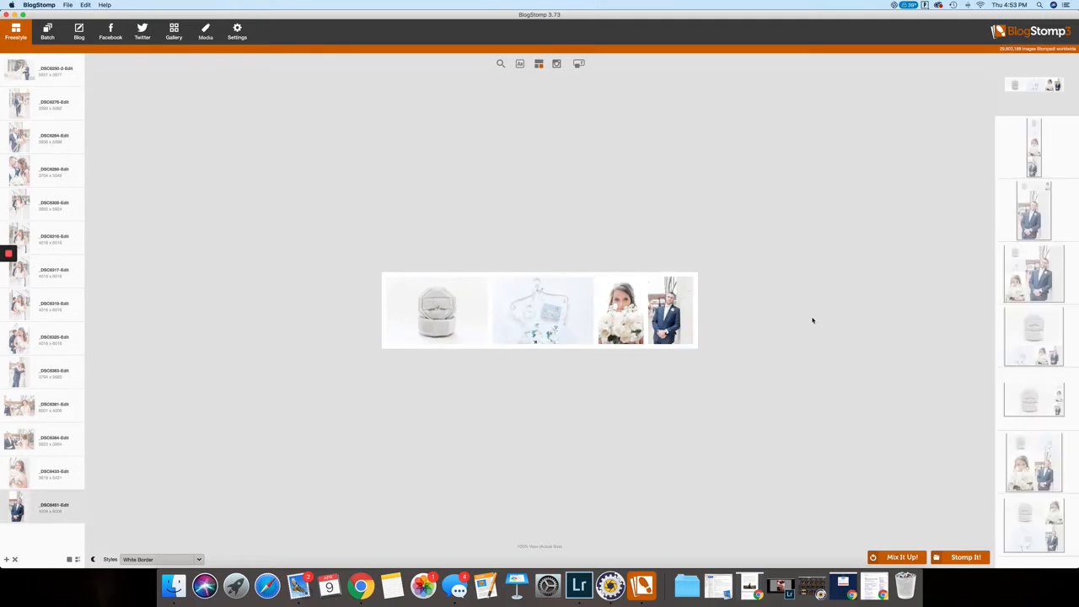
Apply the layout with the ring box above a row of three photos and swap the bride portrait with the hanger photo.
click(1036, 360)
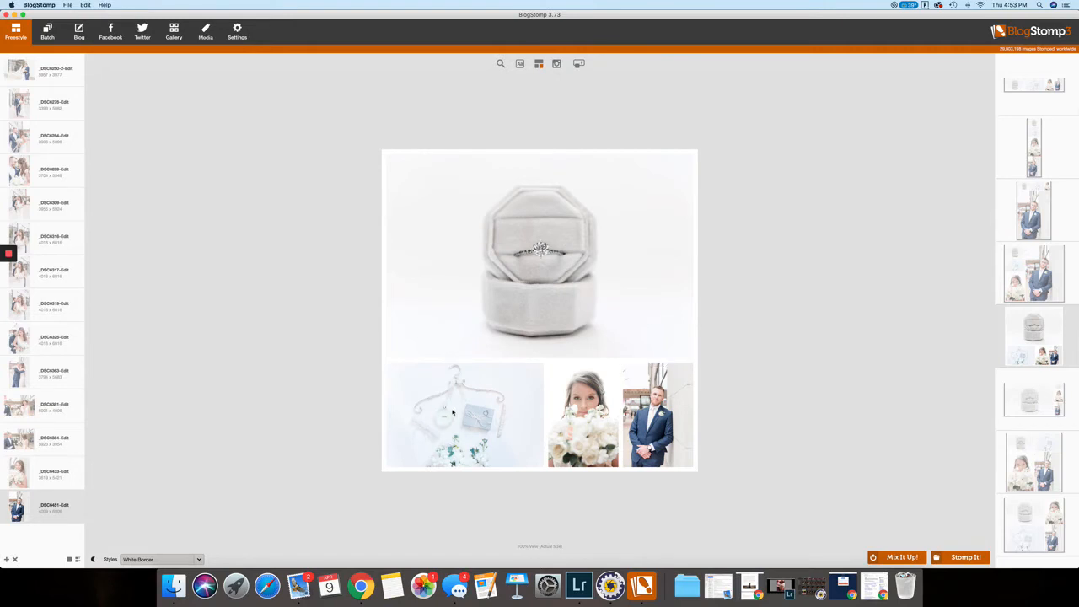
drag(580, 408, 417, 417)
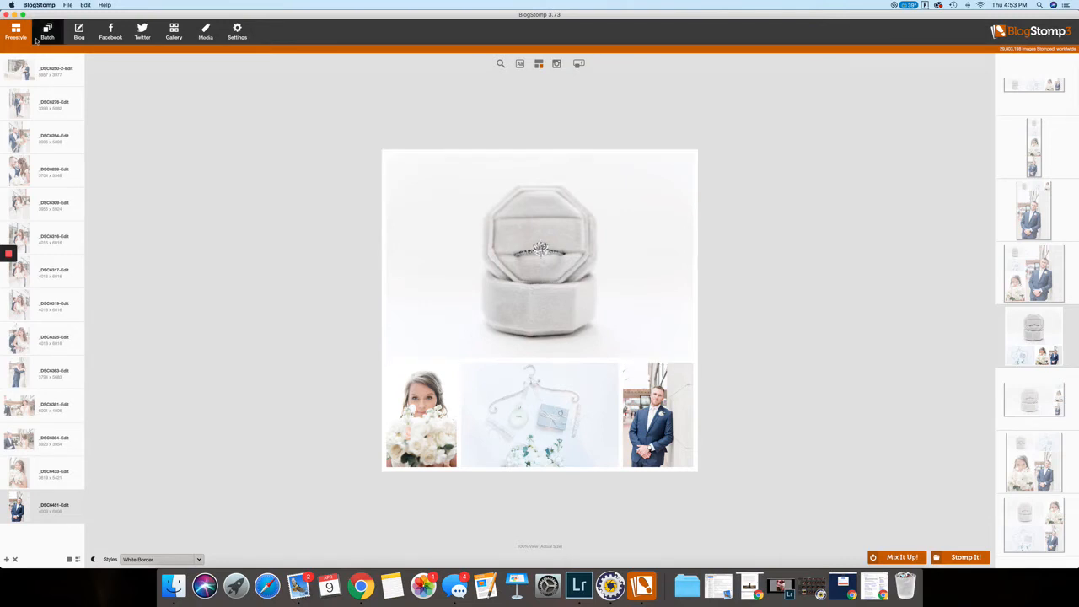
Preview the Black Tab and White Tab styles on the collage in the style settings and return to White Border.
click(240, 36)
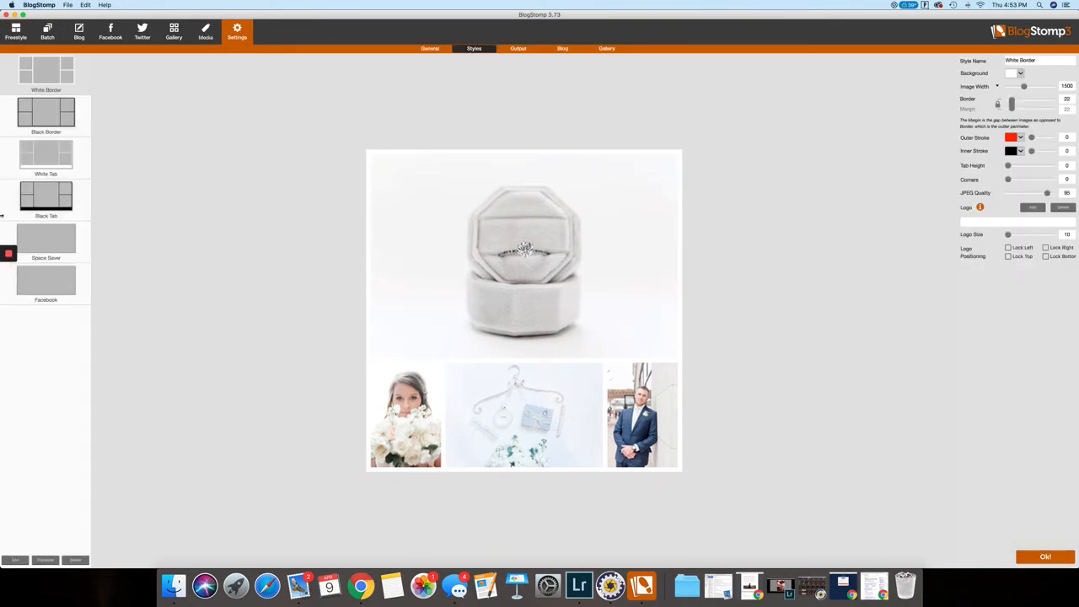
click(65, 205)
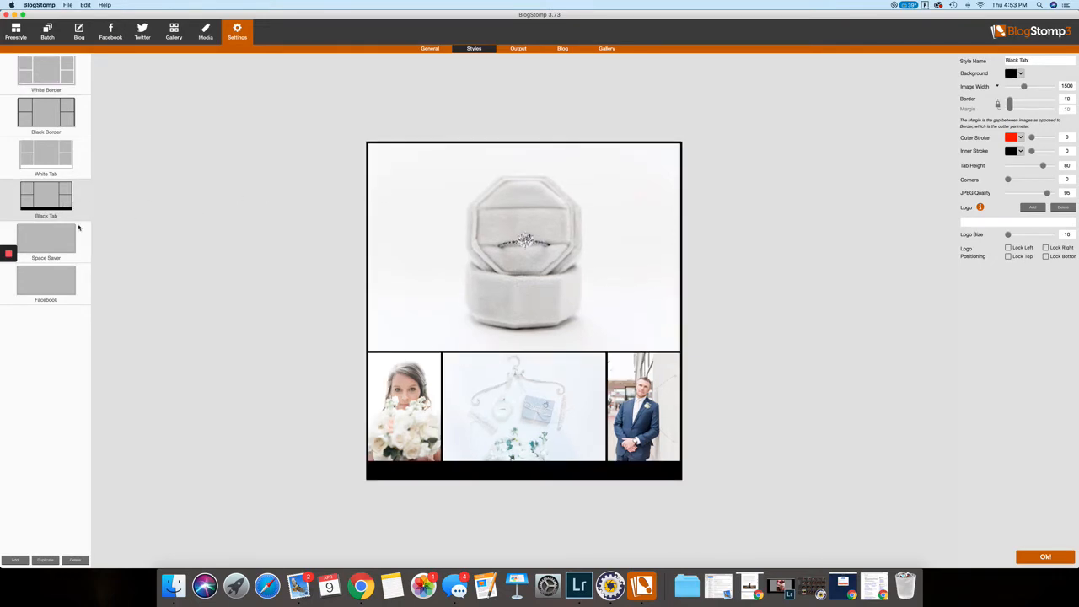
click(66, 169)
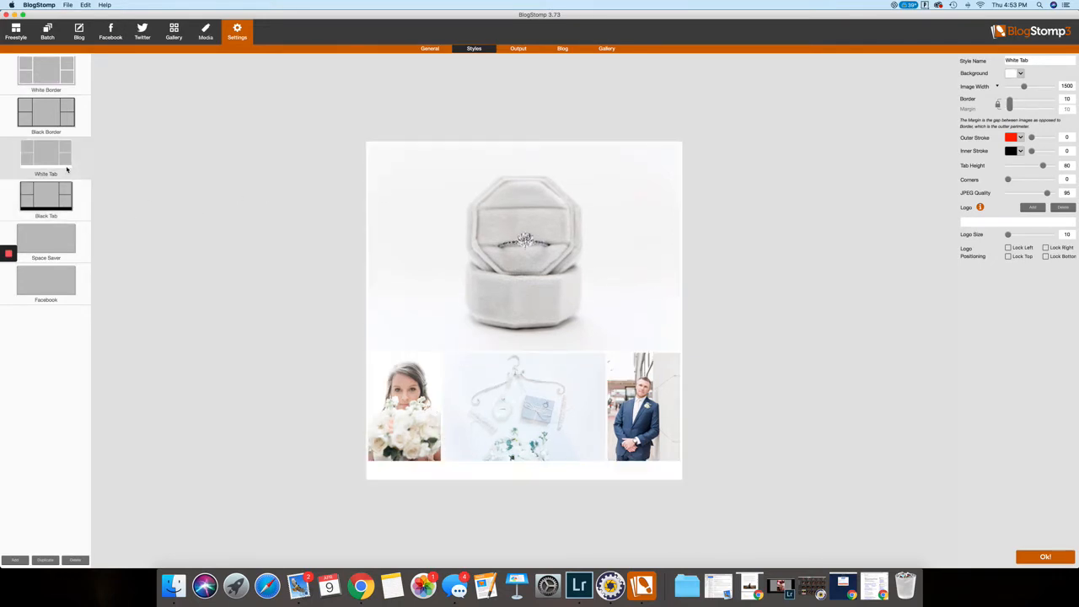
click(48, 80)
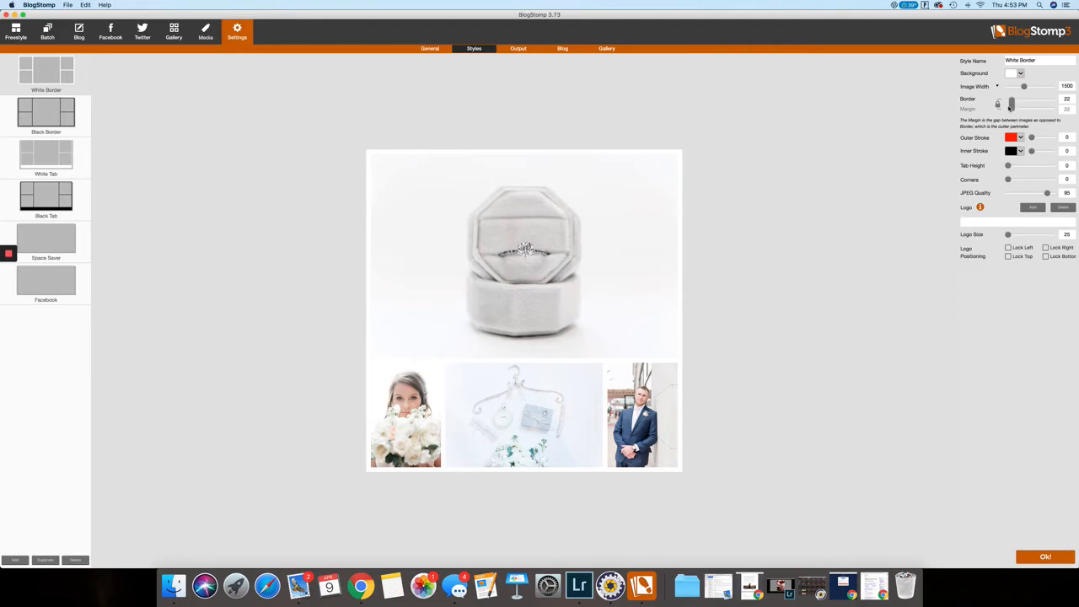
Try different border widths on the White Border style, from 0 up to 127 and back down to 29.
click(1011, 106)
drag(1004, 107, 998, 106)
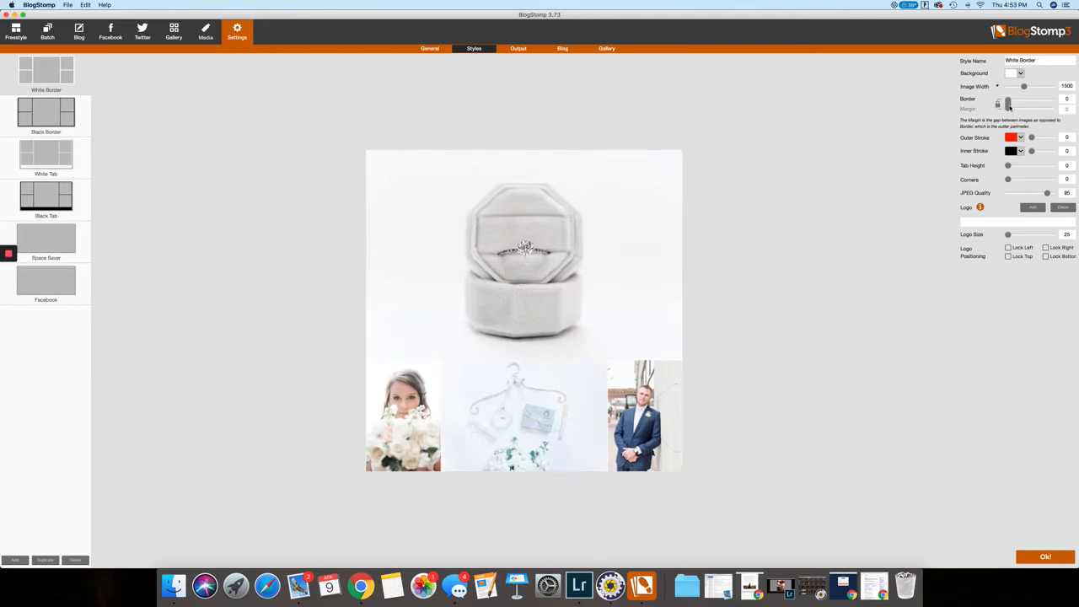
click(1031, 108)
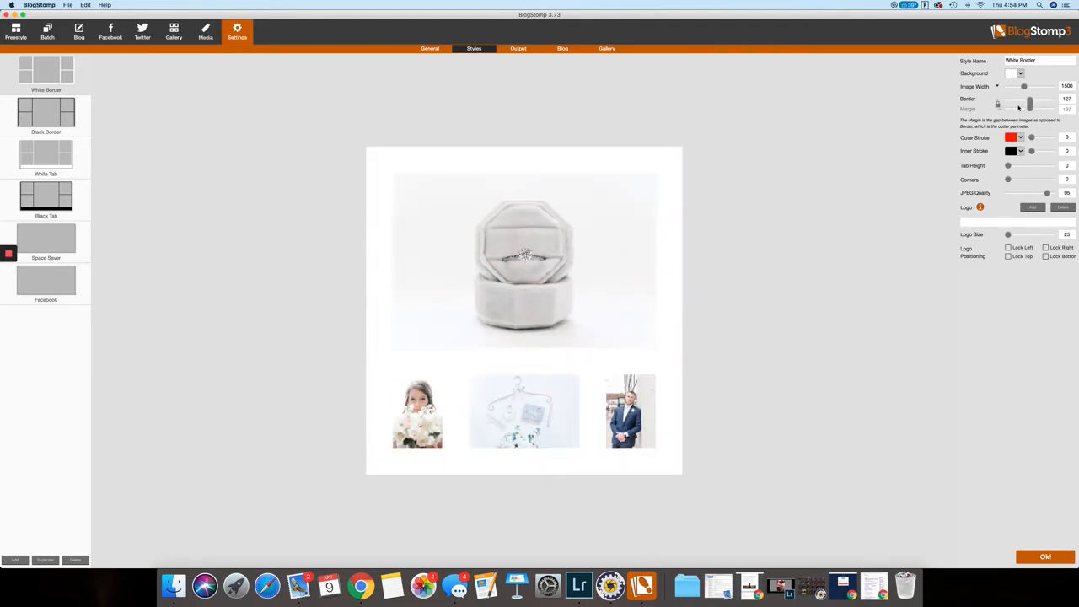
click(1012, 107)
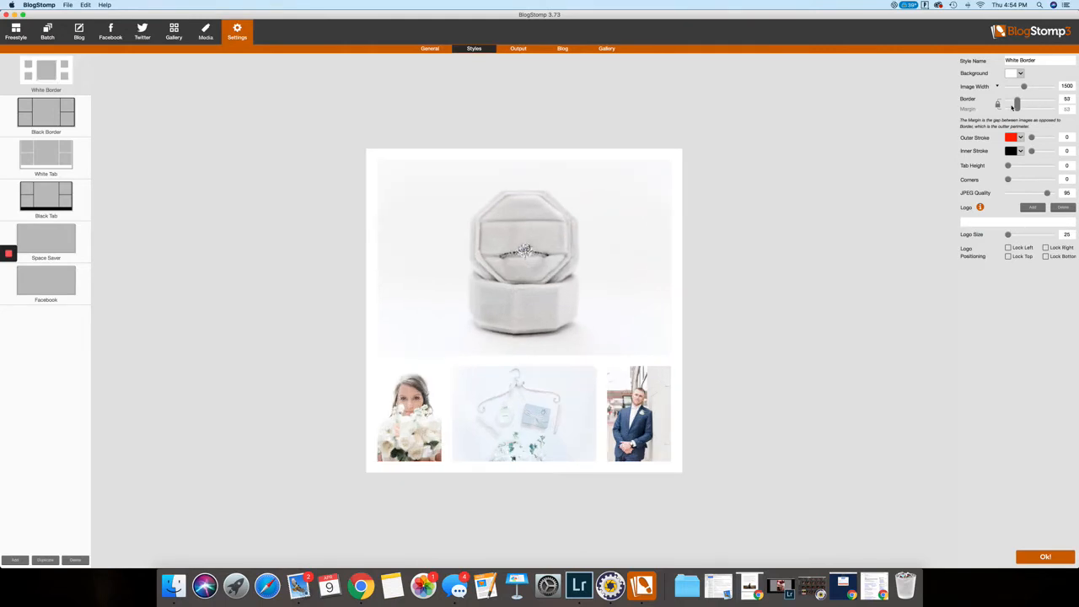
drag(1009, 107, 1014, 107)
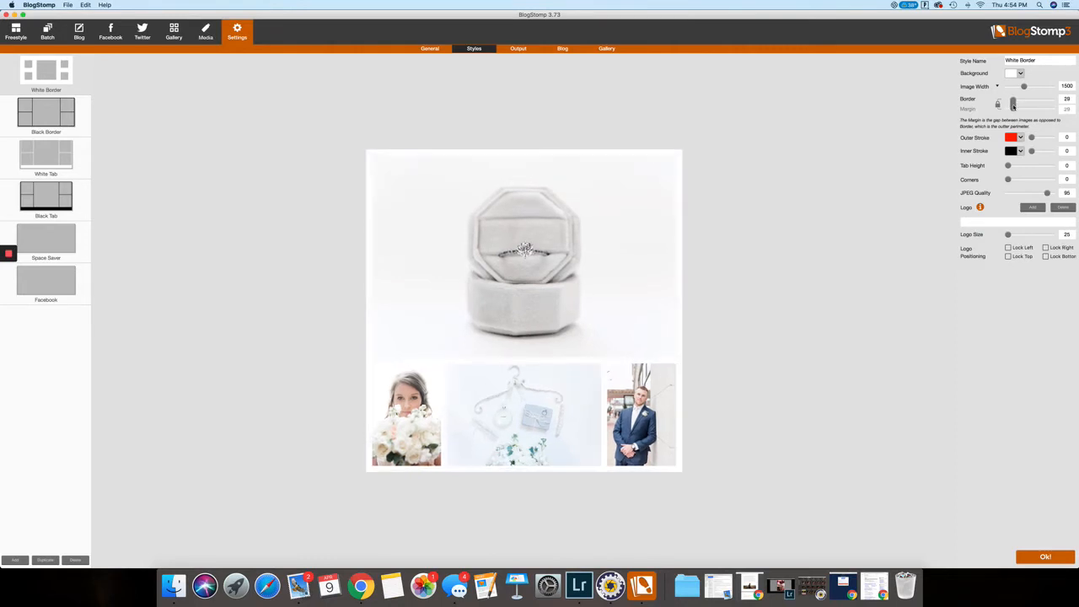
Set the border of the White Border style to exactly 22.
double_click(1067, 99)
text(2)
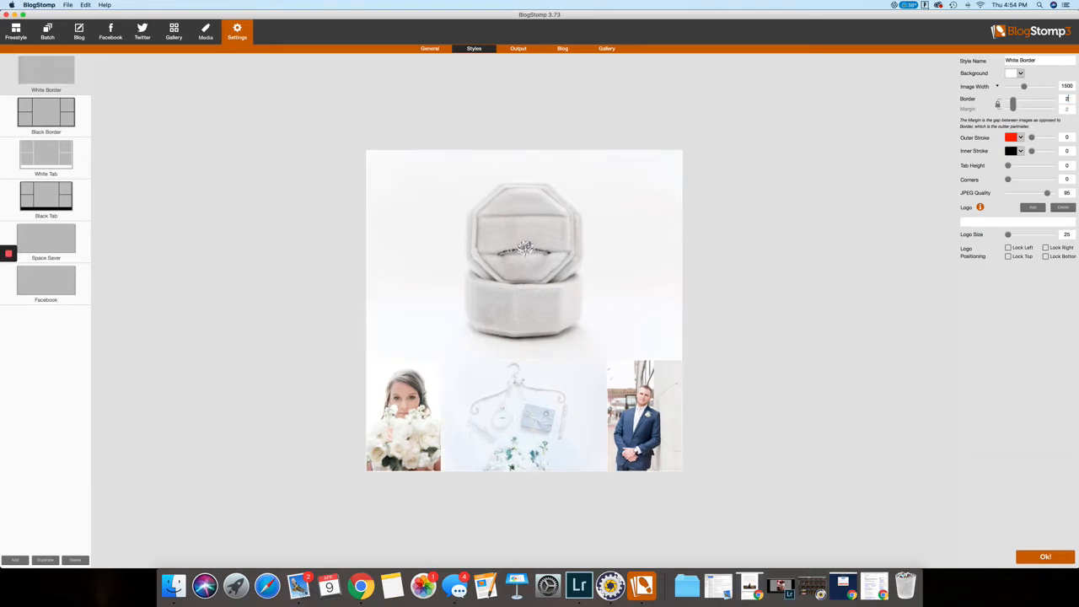
text(2)
key(Return)
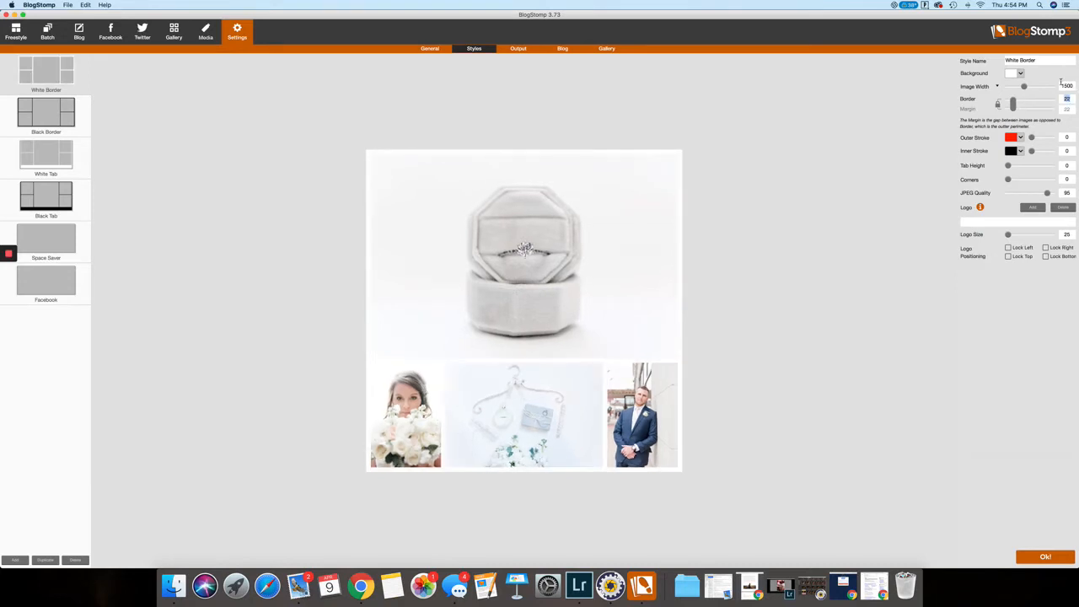
Look at the background options of the White Border style, keeping the solid white color, and check its image width.
click(1014, 73)
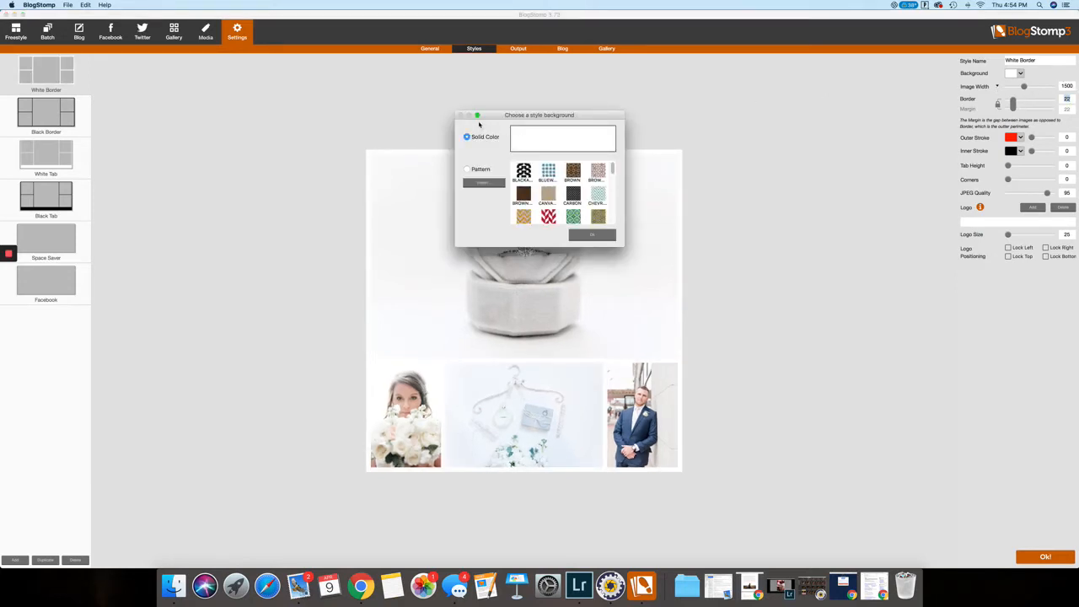
click(587, 237)
click(1069, 84)
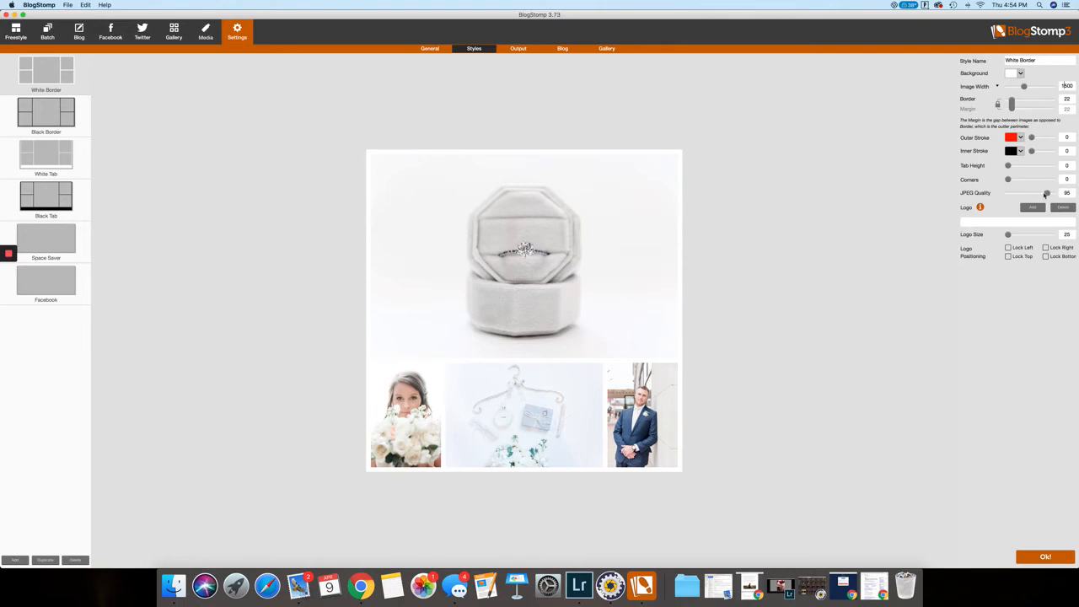
Set the White Border style's JPEG quality to 78 and open the logo file chooser without adding a logo.
click(1031, 195)
click(1058, 197)
click(1033, 197)
click(1032, 208)
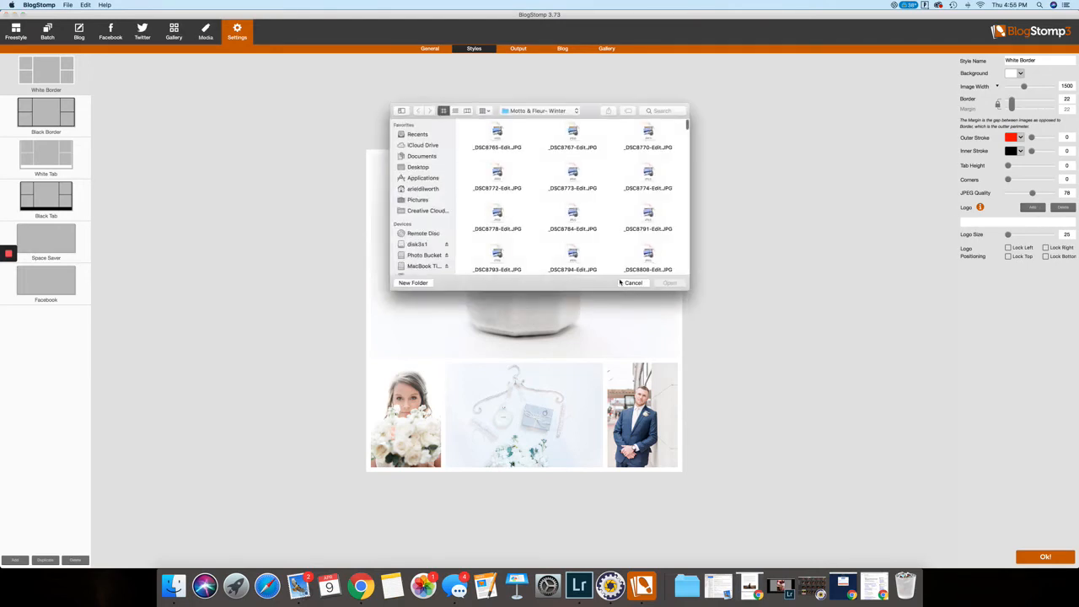
click(633, 283)
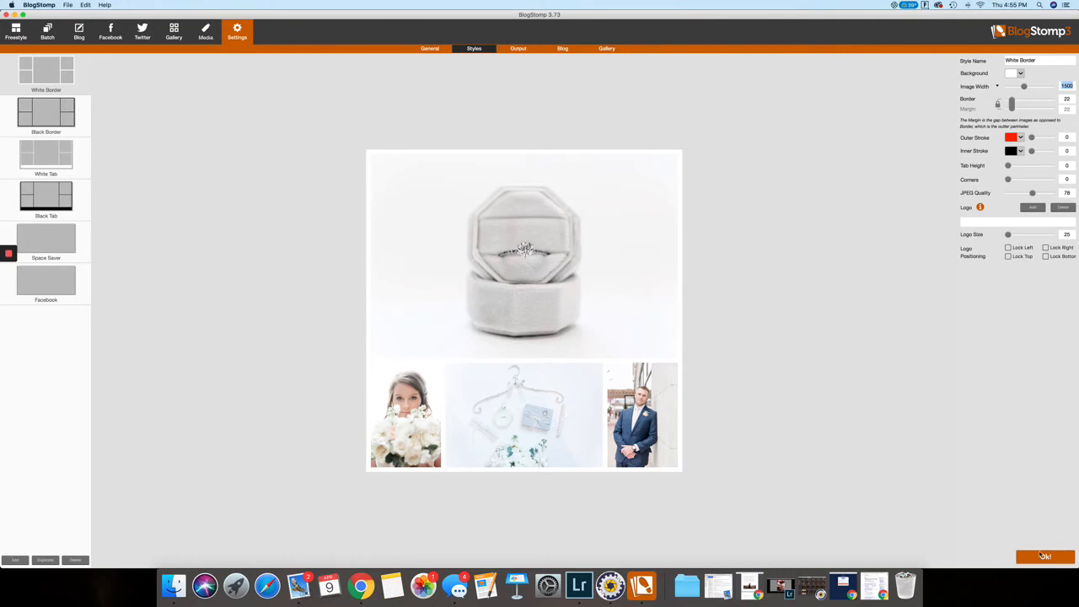
Apply the style settings and stomp the four-photo collage.
click(1044, 557)
click(959, 560)
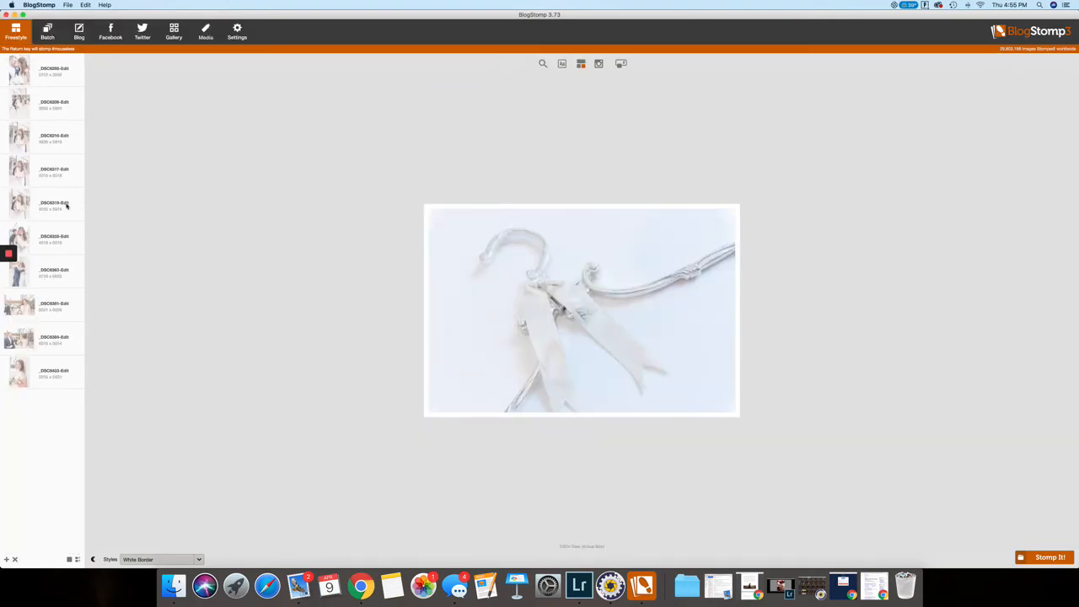
Combine the invitation suite, brick-wall dress and laughing bridesmaids photos in a collage with the bridesmaids photo full width below the other two.
scroll(53, 203, up, 10)
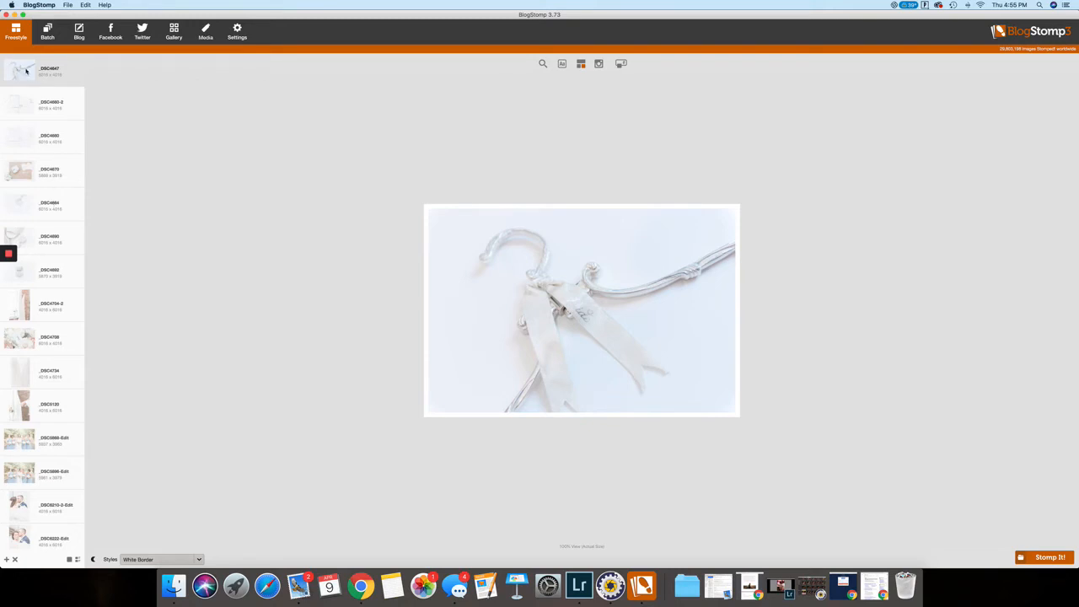
click(41, 101)
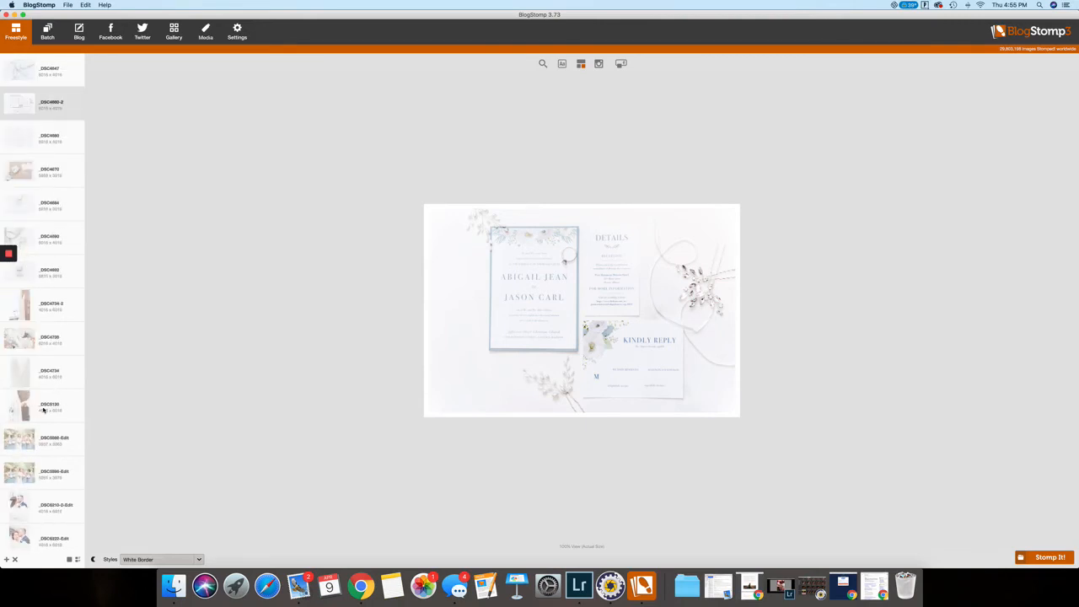
click(43, 409)
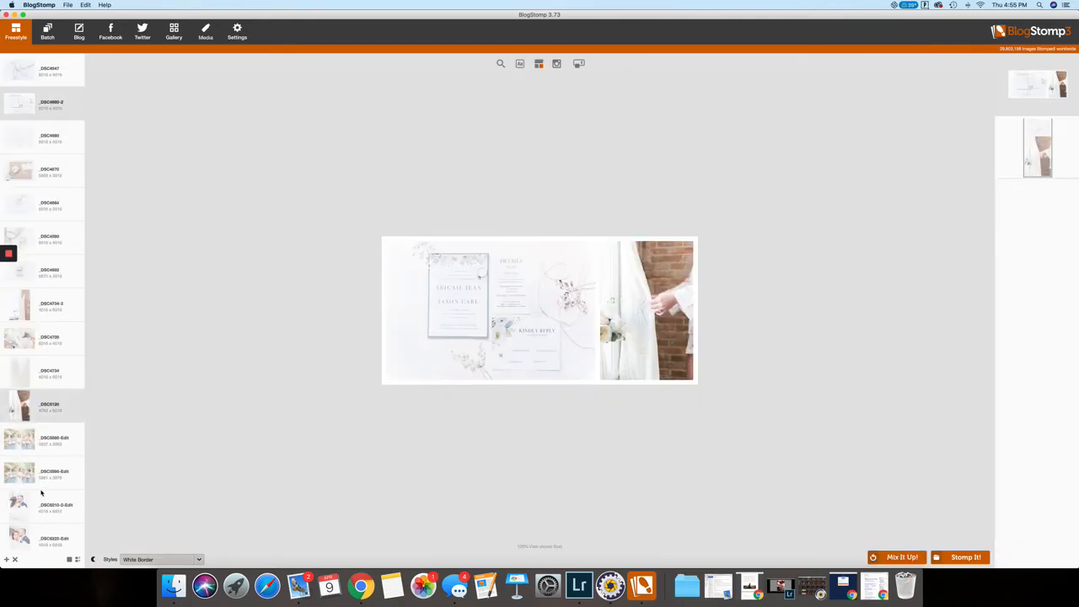
scroll(41, 493, down, 3)
click(36, 377)
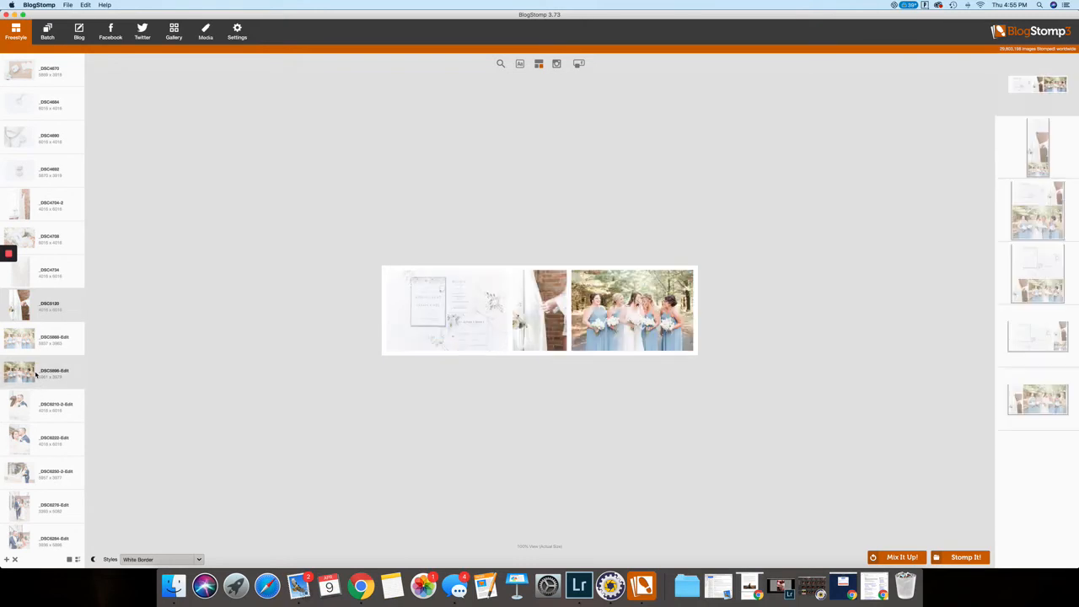
click(1037, 210)
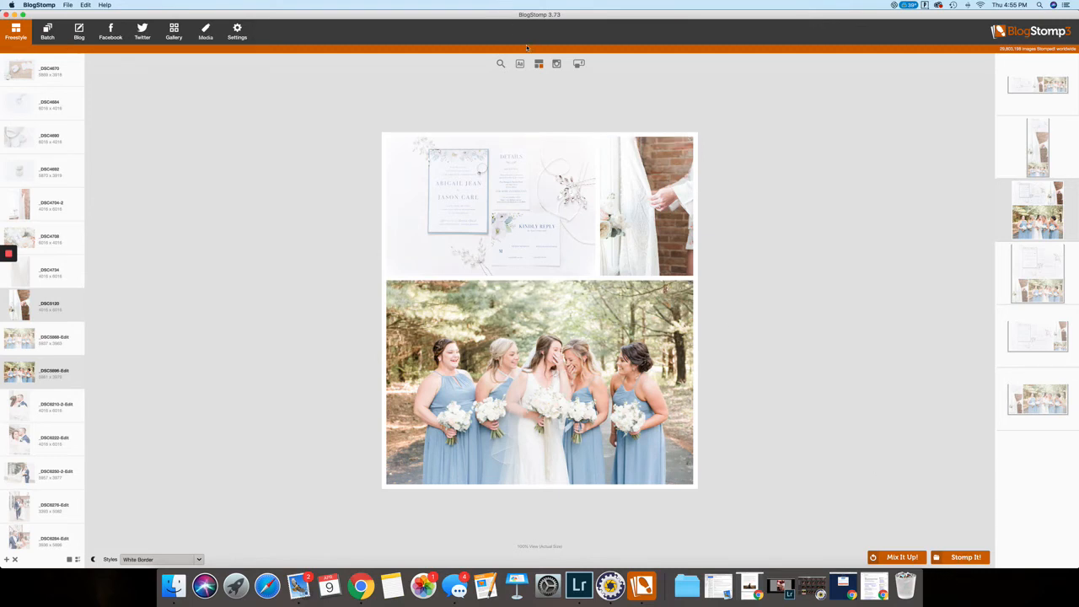
Check the White Border style settings and stomp the collage of invitation, dress and bridesmaids photos.
click(243, 39)
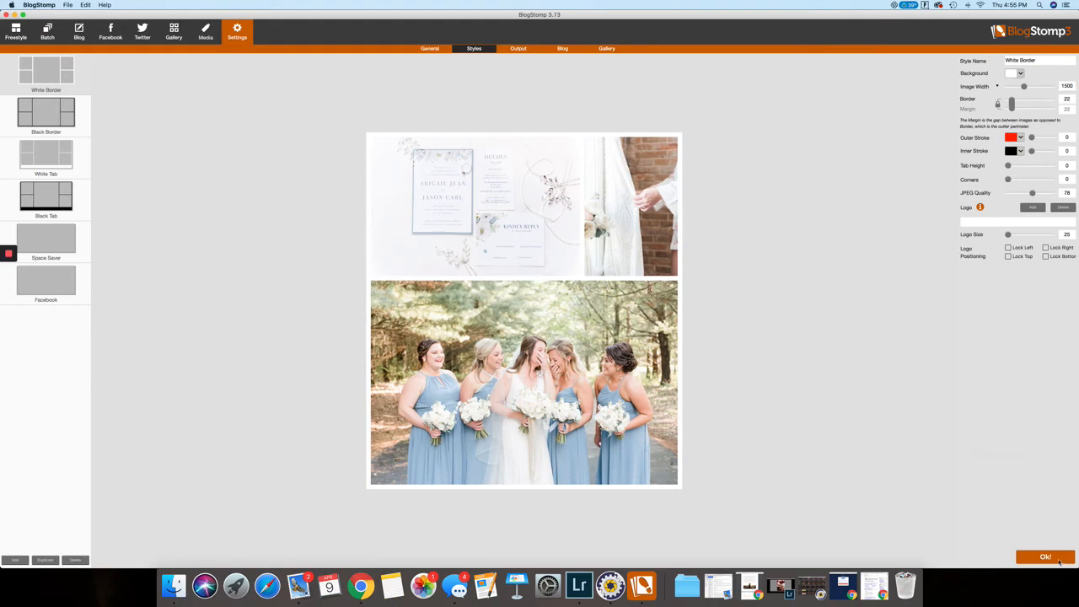
click(1046, 557)
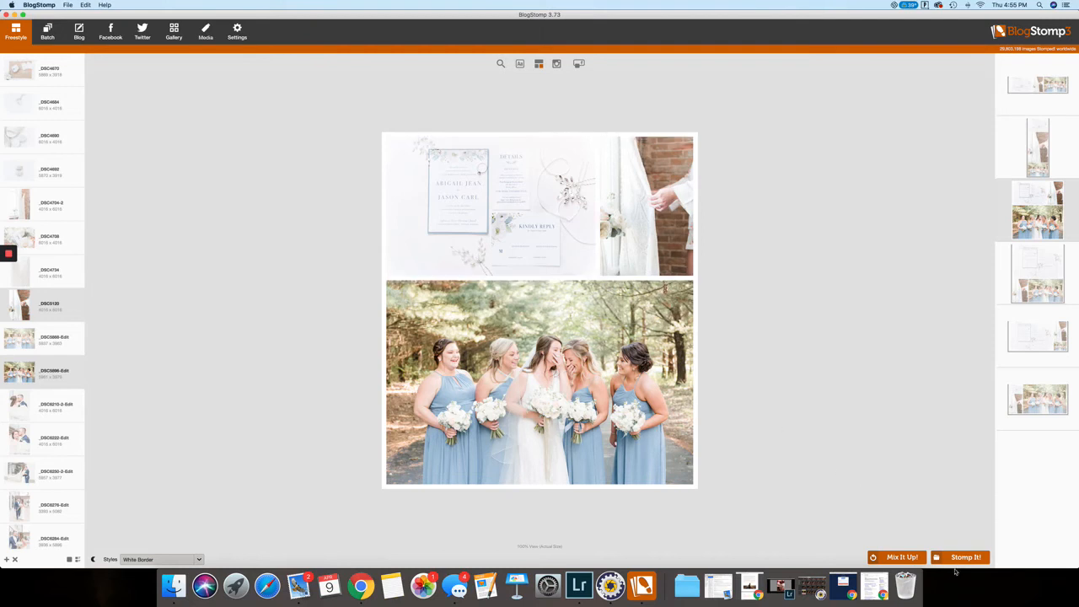
click(955, 558)
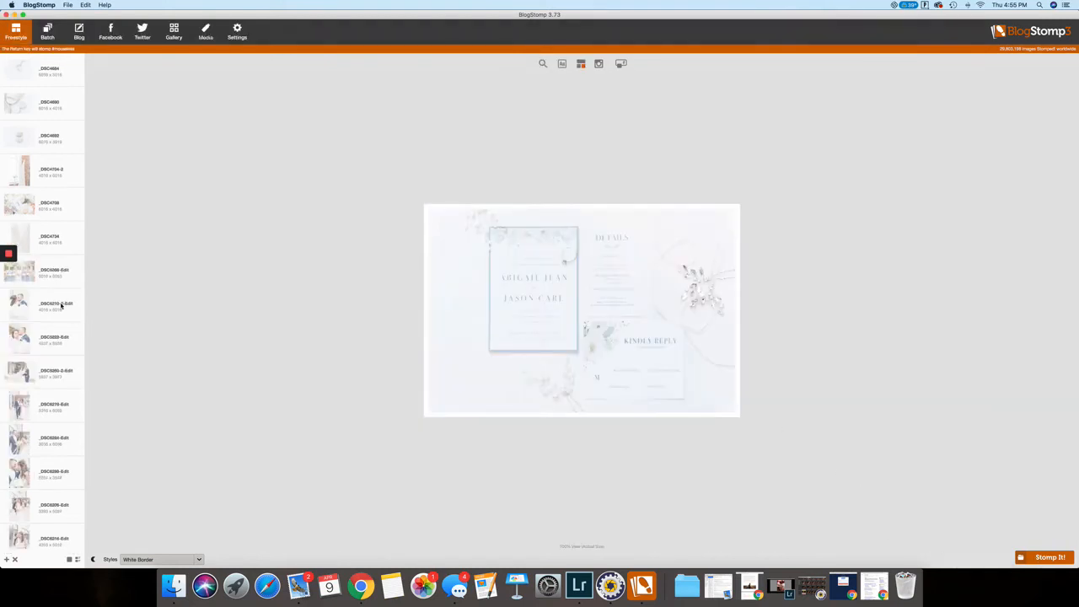
Stomp a collage of the shoes-and-ring, bouquet and couple kissing photos, using the layout with the couple large below the other two.
click(56, 90)
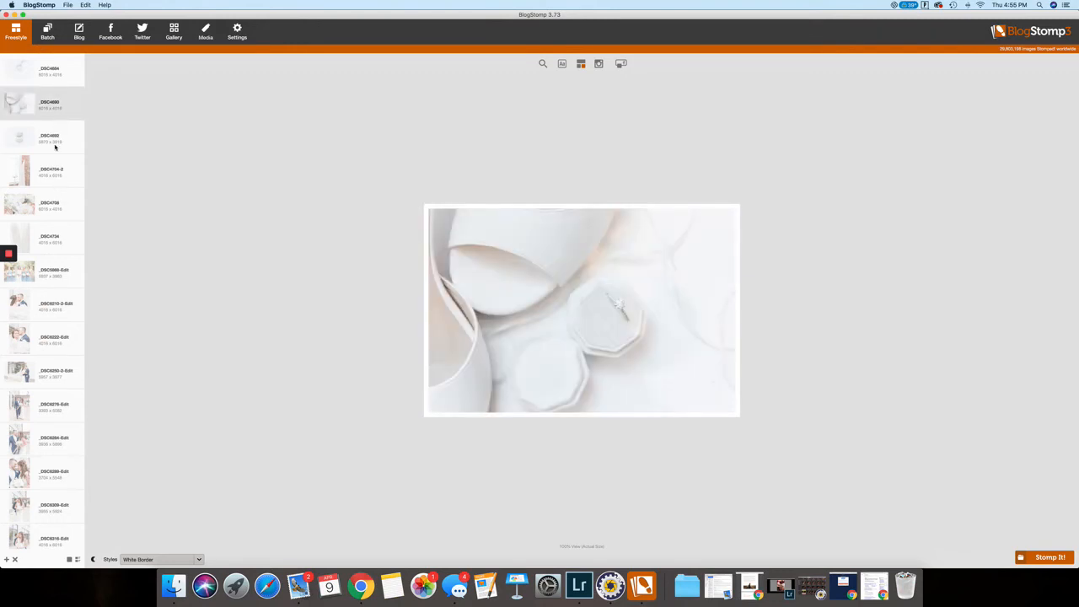
click(51, 207)
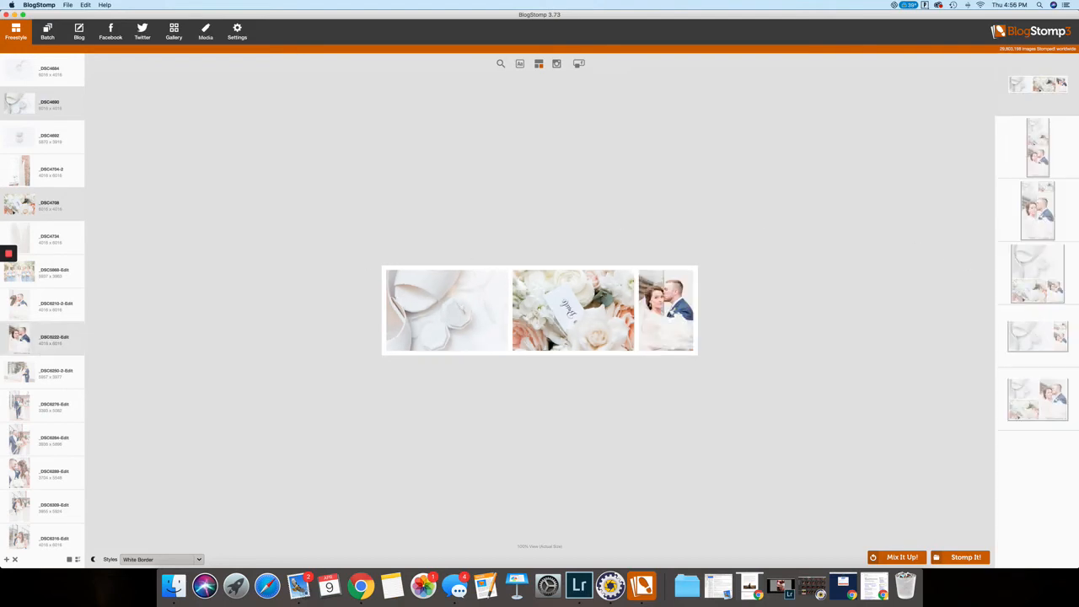
click(1052, 225)
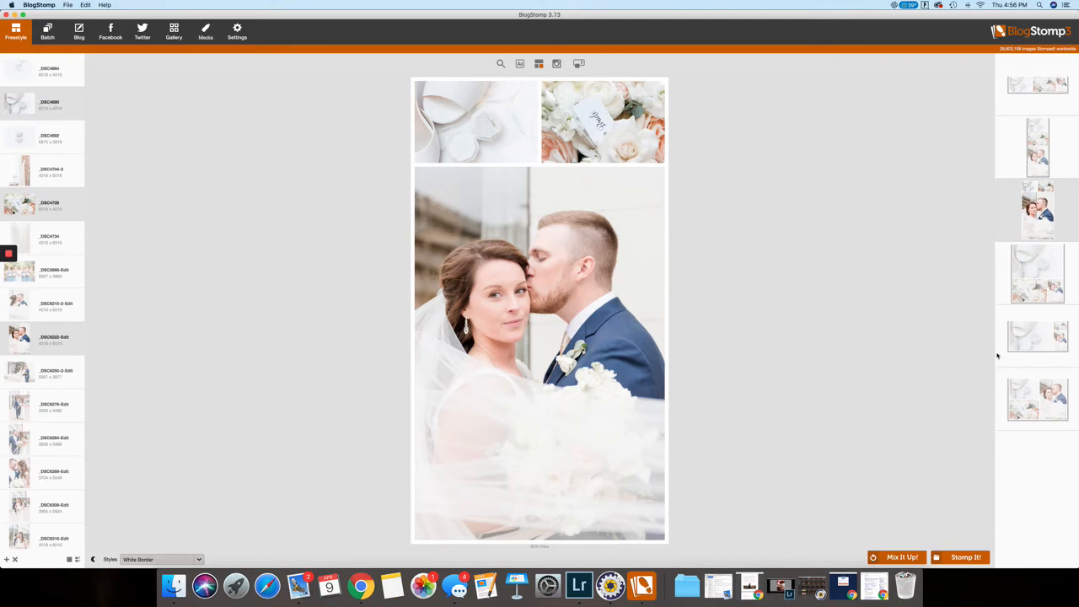
click(975, 559)
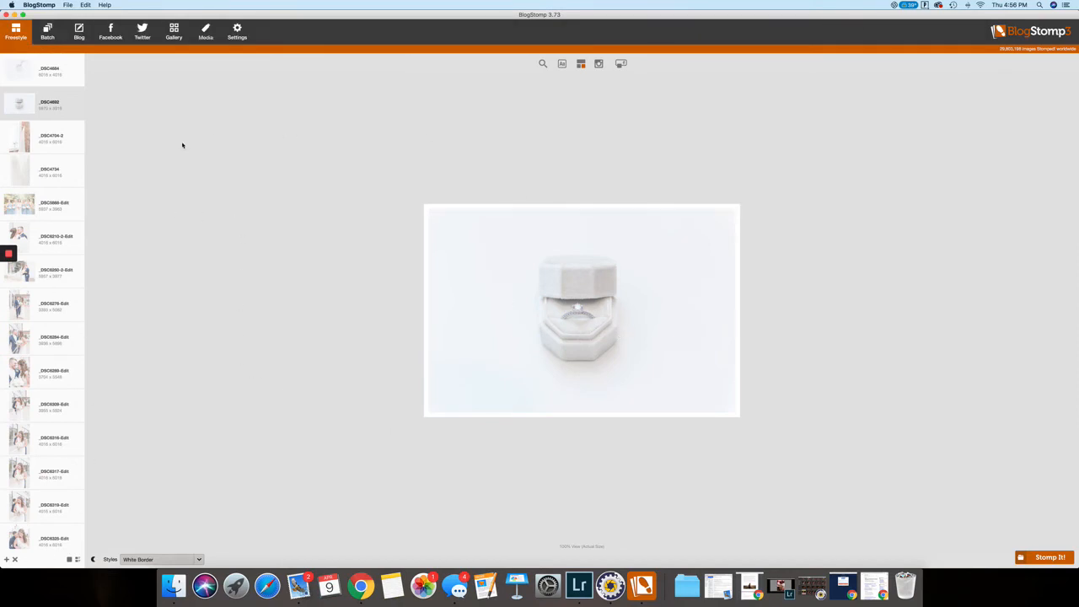
click(11, 274)
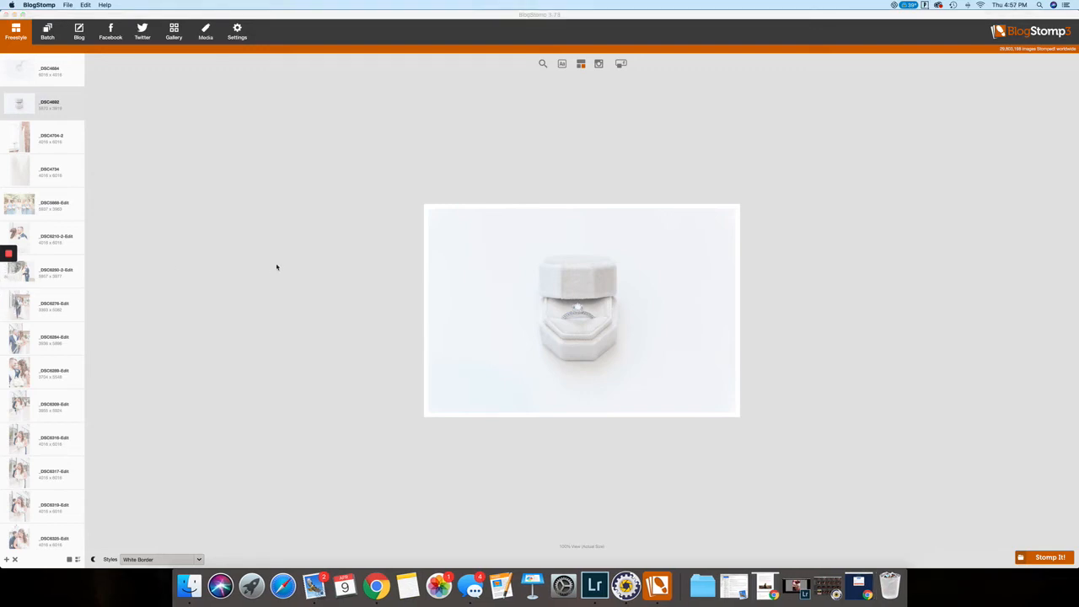
Look at the blog, media and gallery features, including the gallery account setup form, and return to the Freestyle view.
click(78, 37)
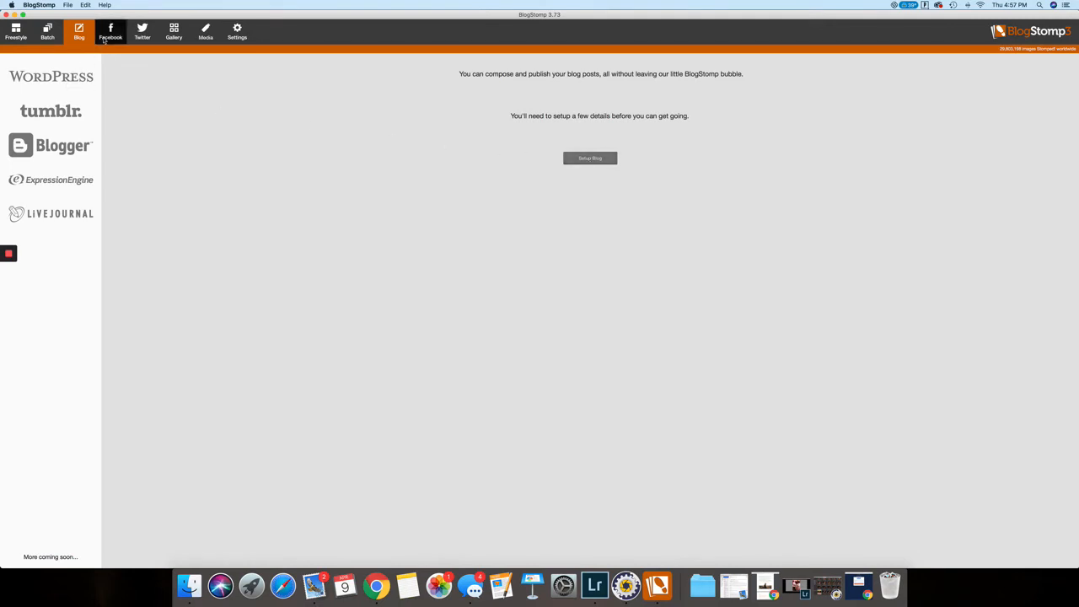
click(210, 32)
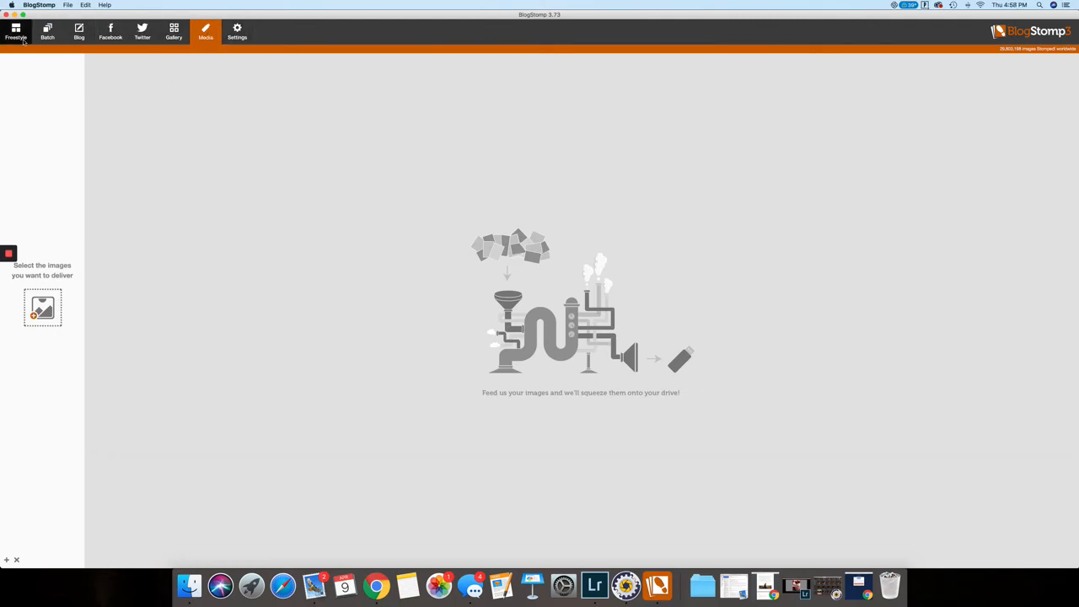
mouse_move(9, 276)
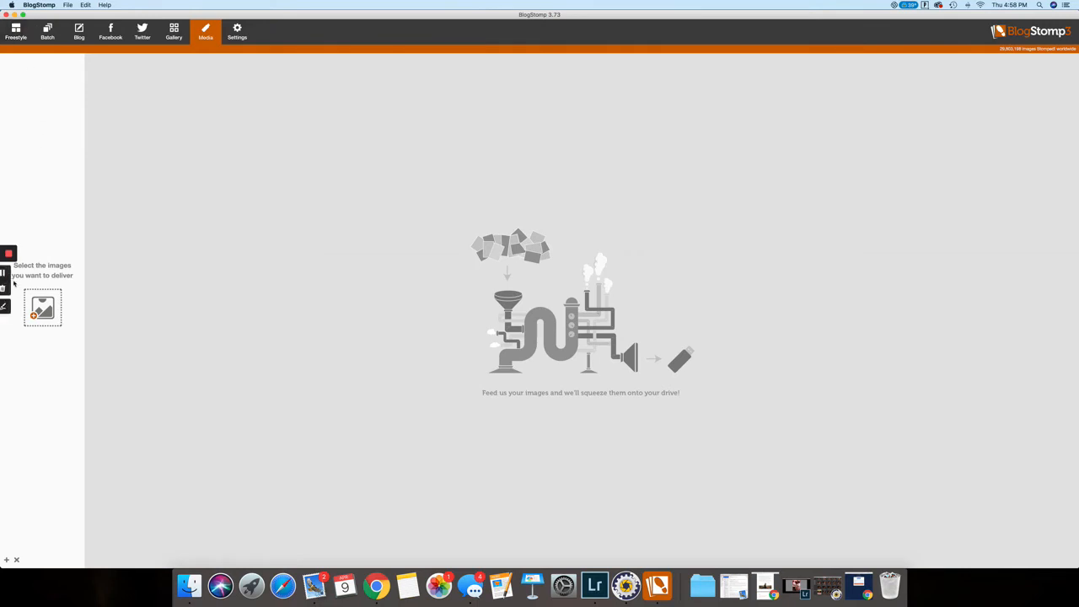
click(174, 32)
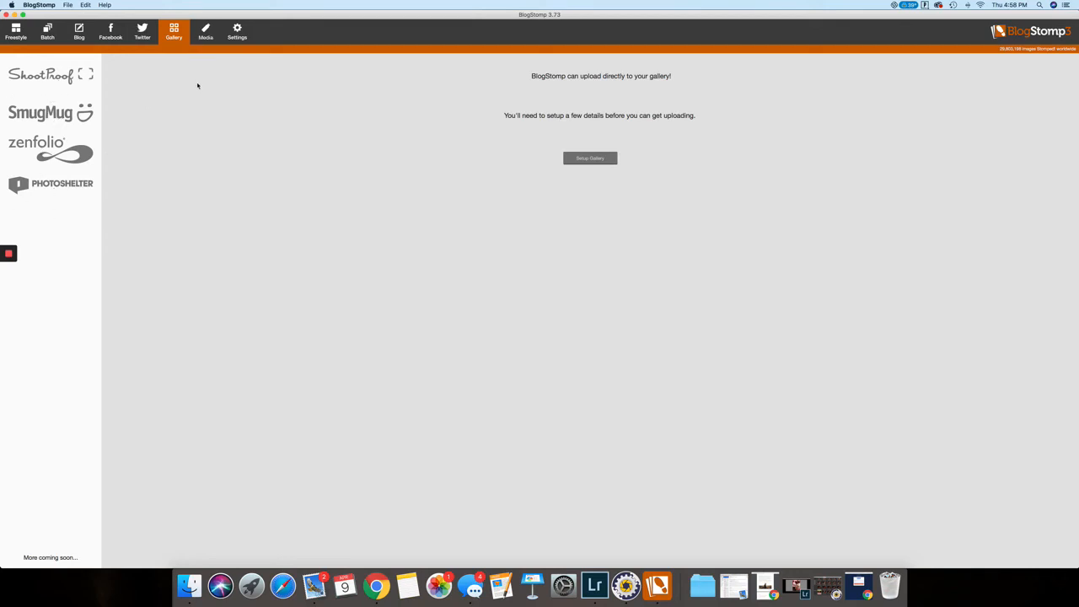
click(574, 160)
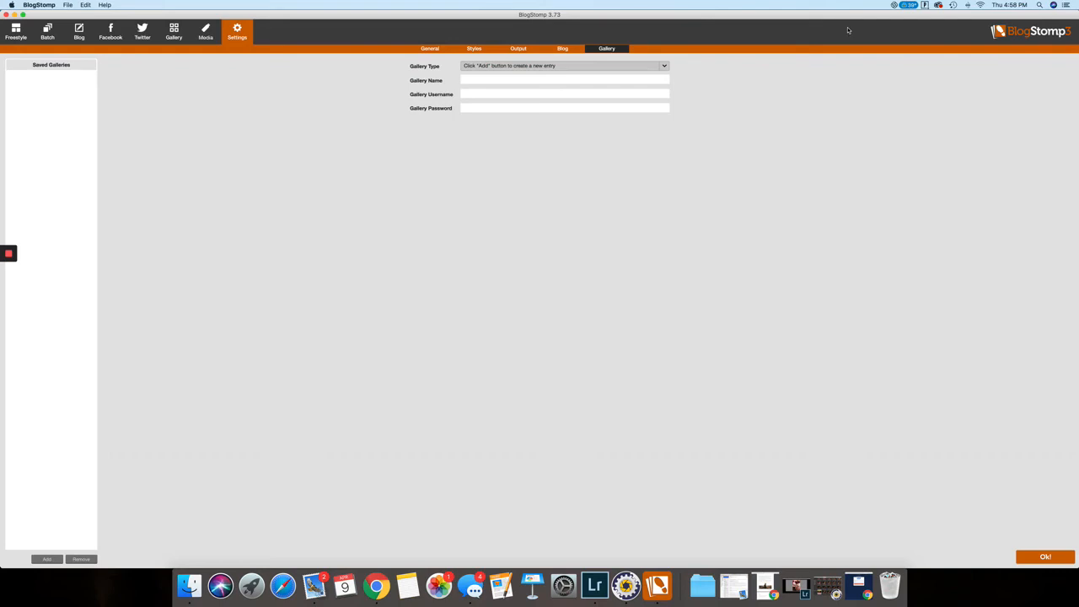
click(12, 35)
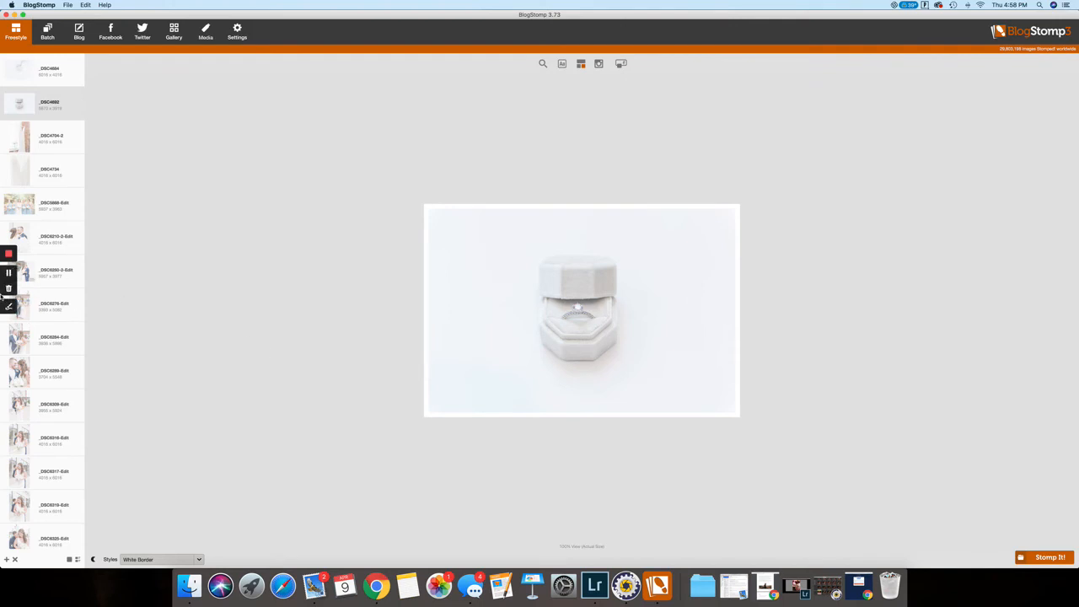
click(8, 275)
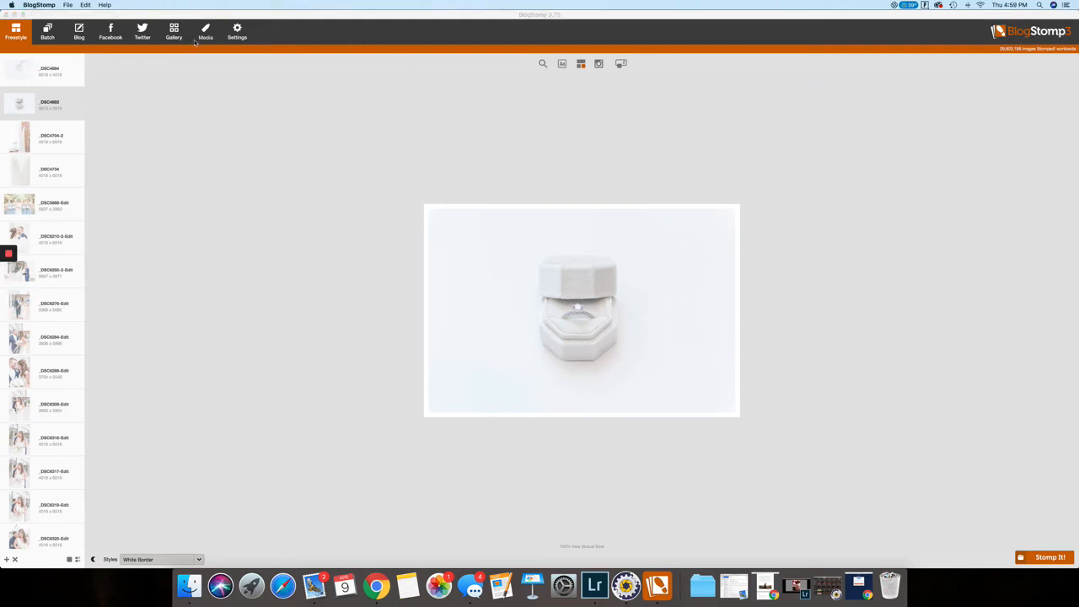
Set the output files to use the custom filename pere-marquette-wedding-photographer-peoria-illinois.
click(235, 33)
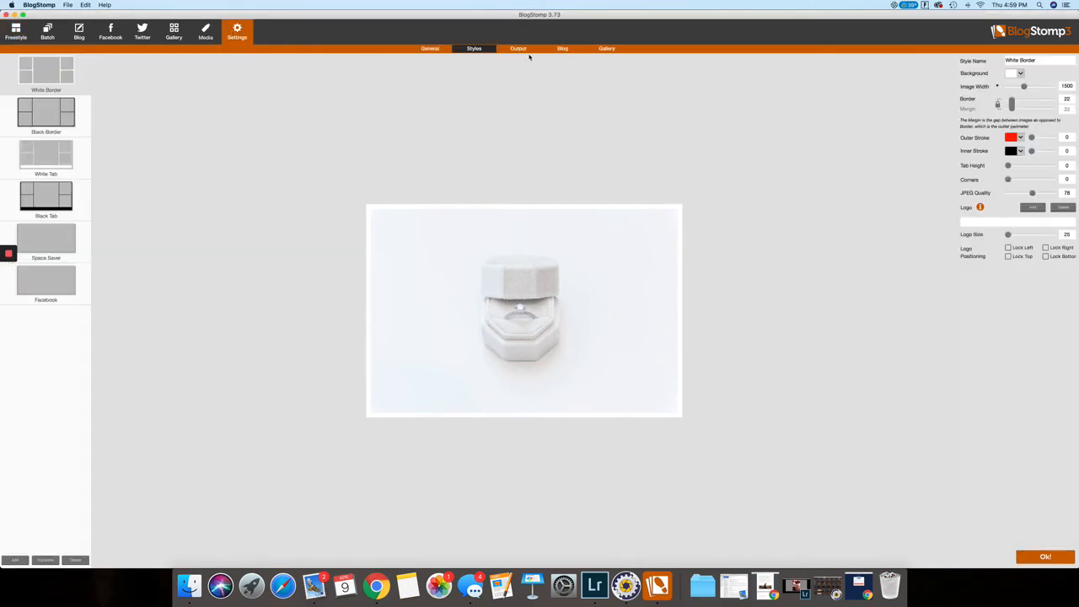
click(519, 49)
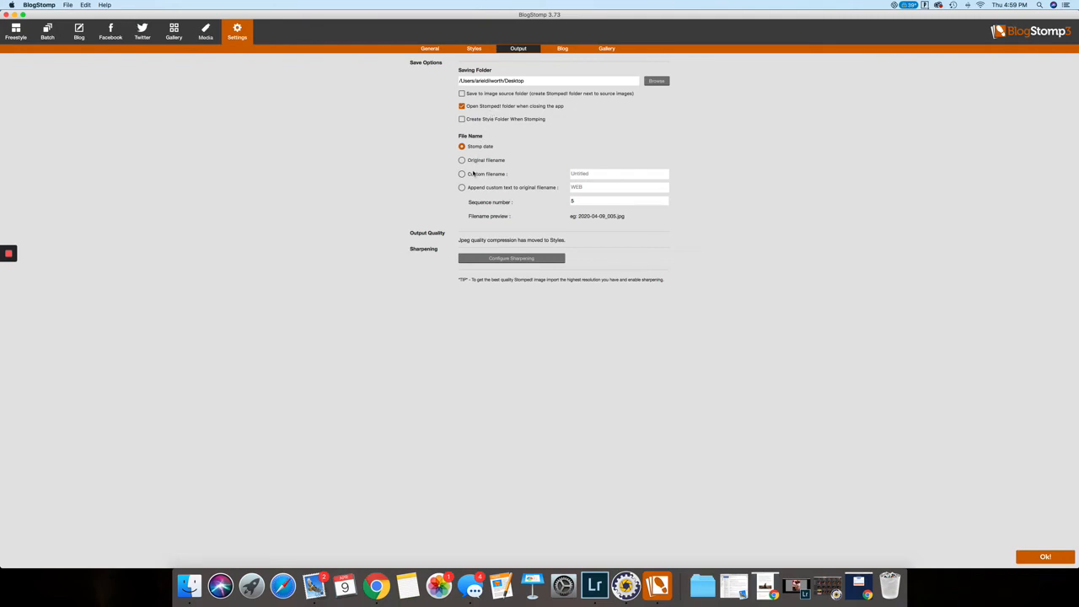
click(470, 162)
click(470, 175)
double_click(629, 174)
text(pere-marquette-wedding-)
text(photographer-pe)
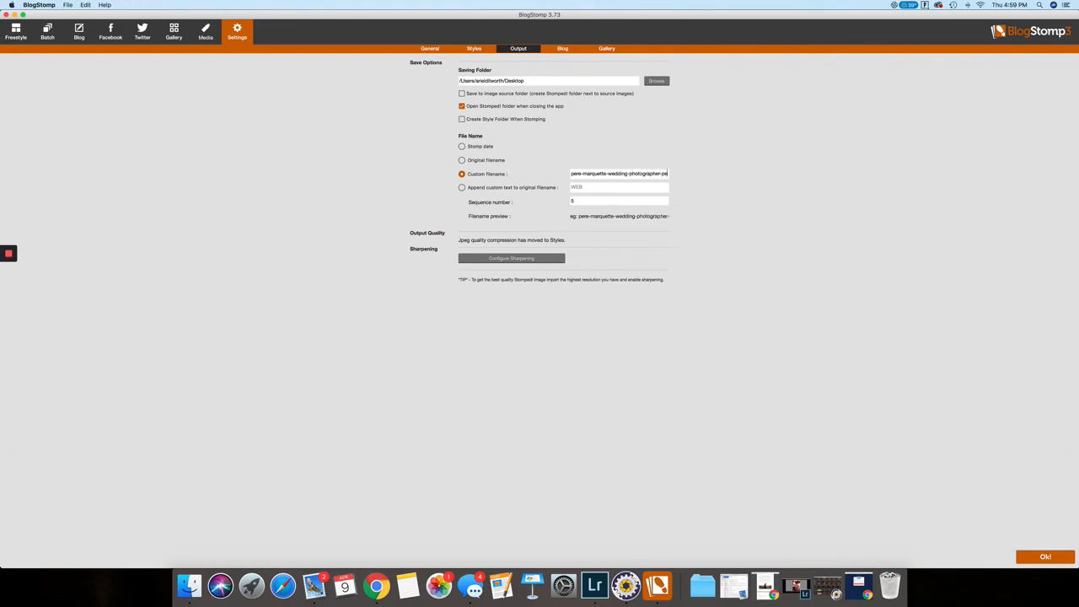
text(oria-illinois)
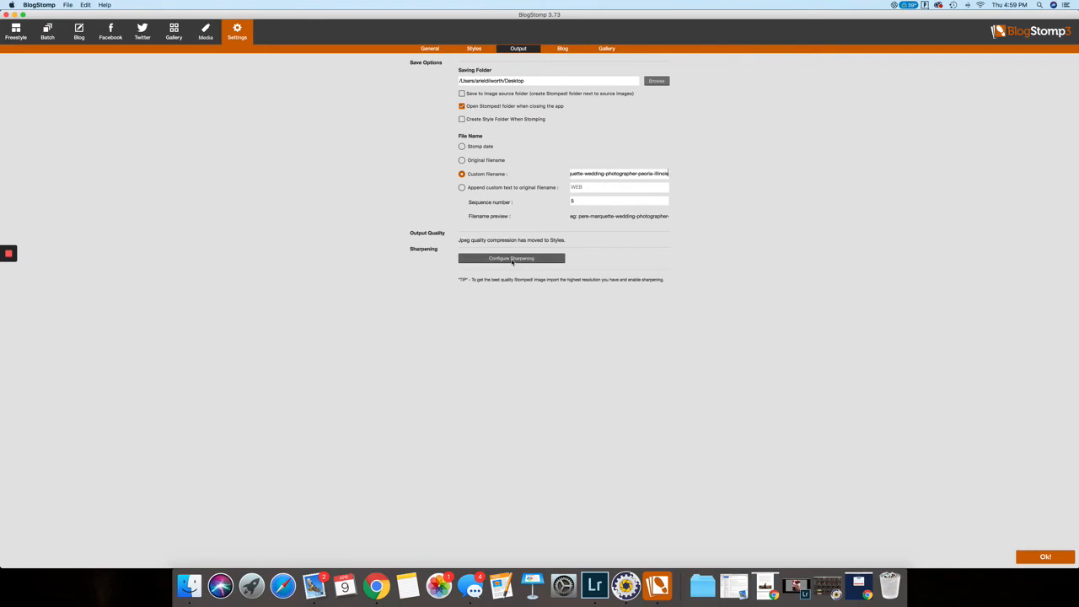
Switch the output sharpening to Expert Sharpening and save the sharpening configuration.
click(512, 258)
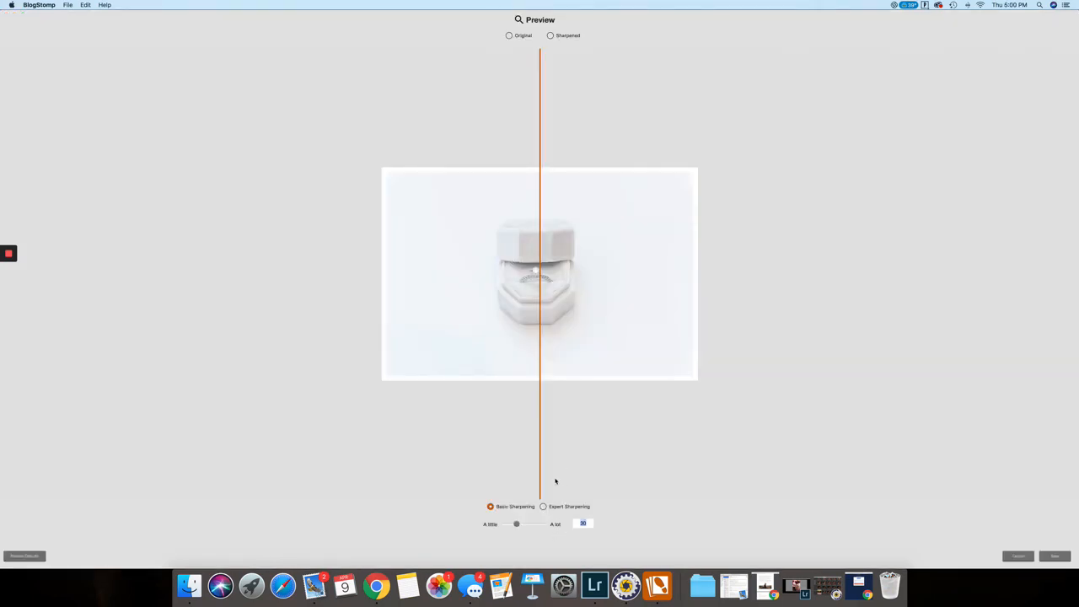
click(544, 507)
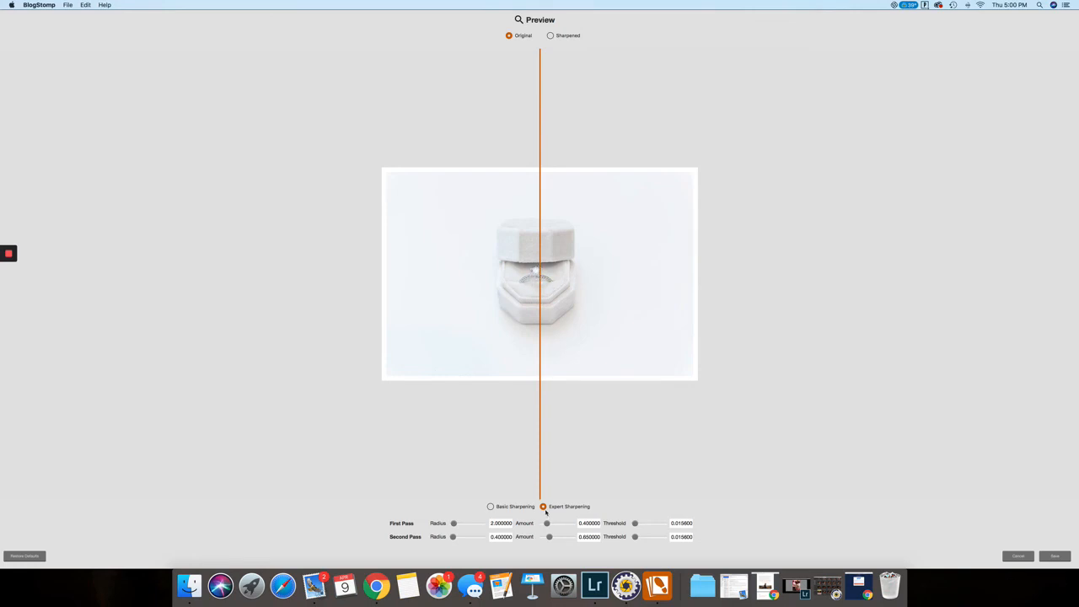
click(1055, 557)
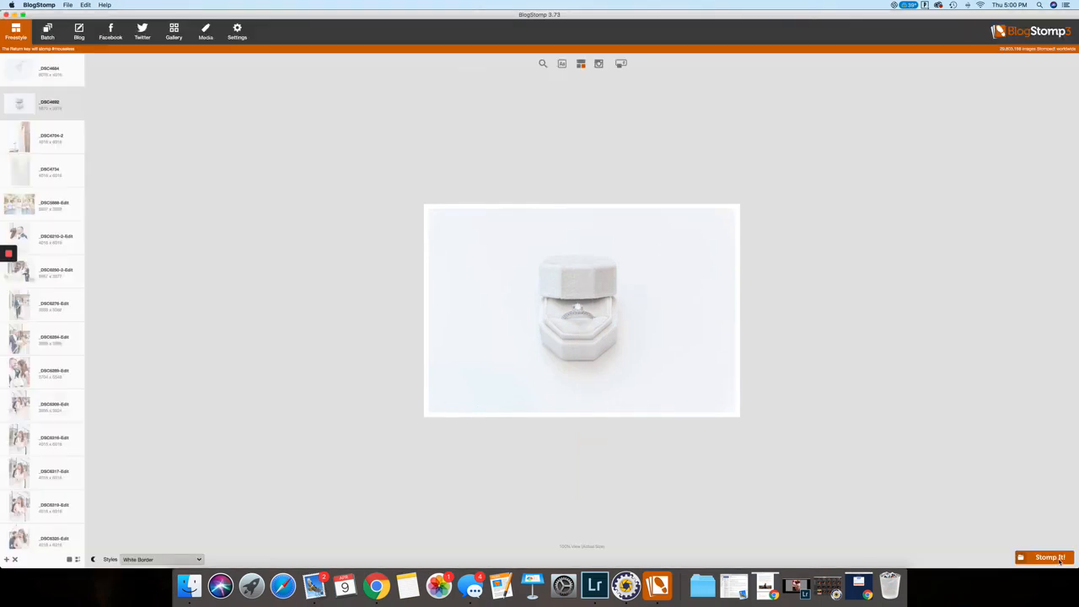
Stomp the single ring box photo and select the close-up photo of the lace dress, _DSC4734.
click(1051, 559)
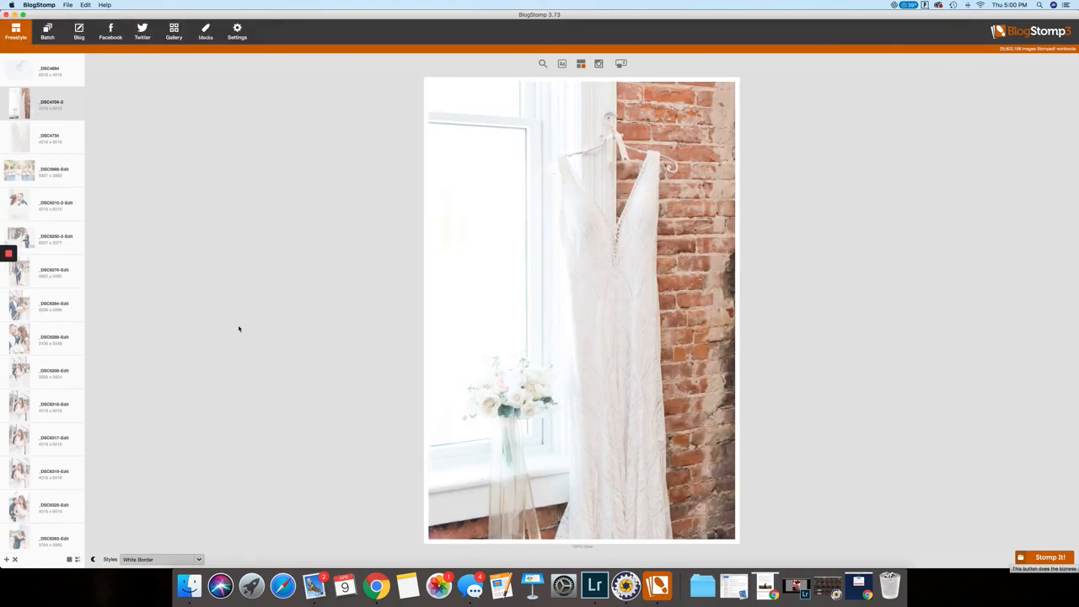
click(68, 159)
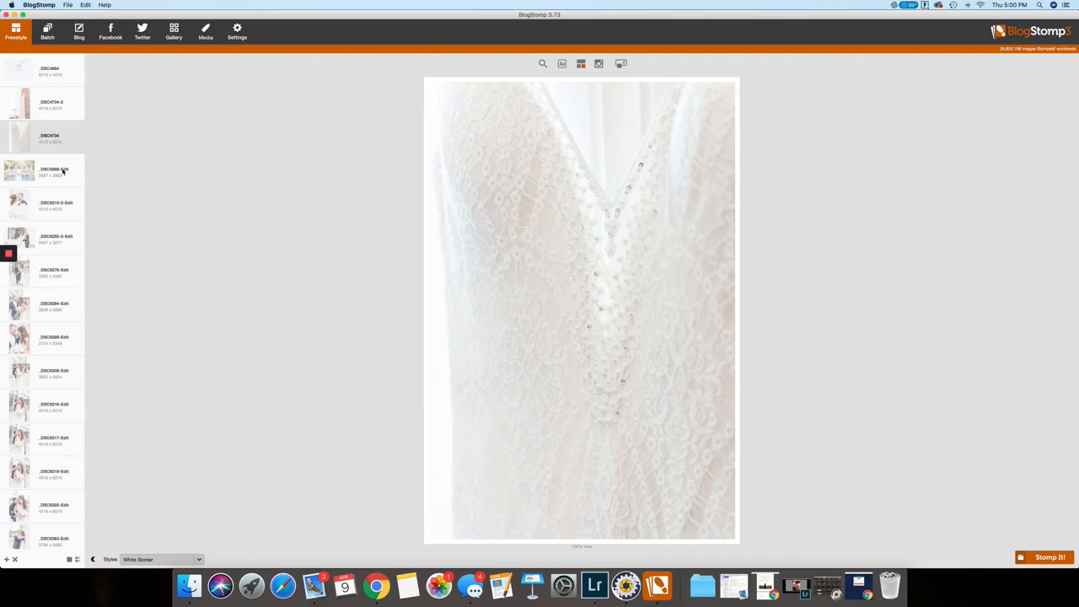
mouse_move(10, 255)
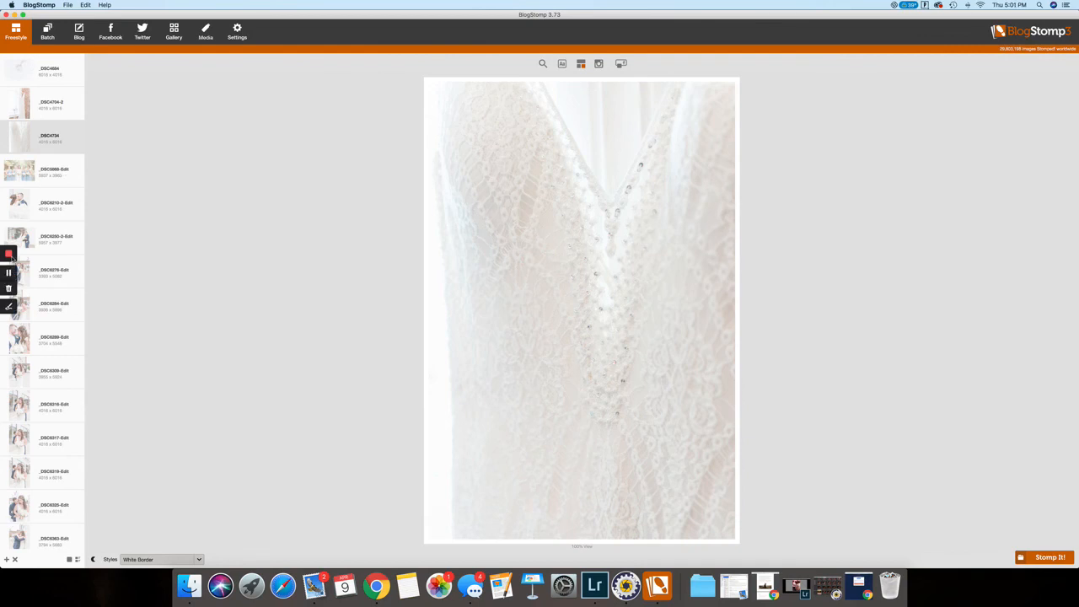